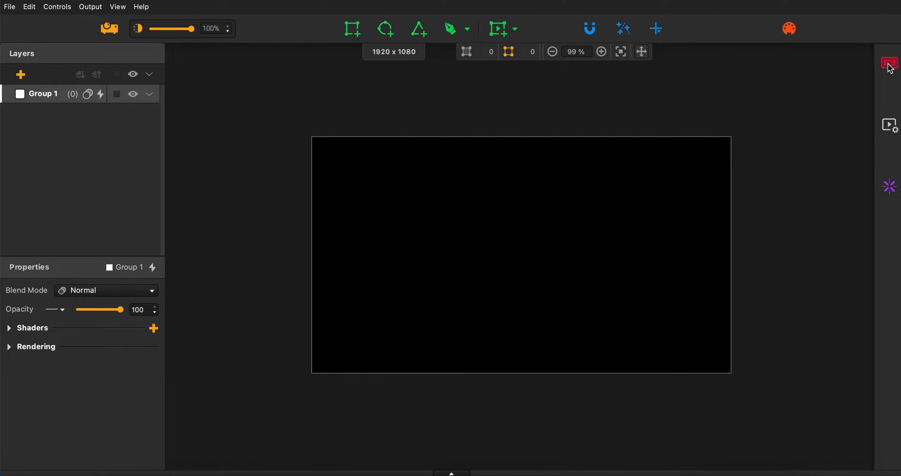
Examine the settings of Group 1's available effects, including Border, Line, Color, Special, Snake and Structure.
left_click(889, 65)
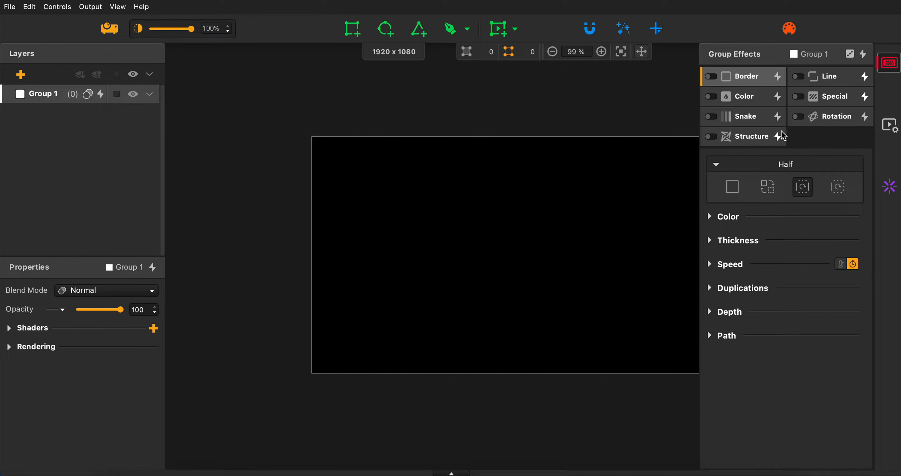
left_click(749, 97)
left_click(813, 96)
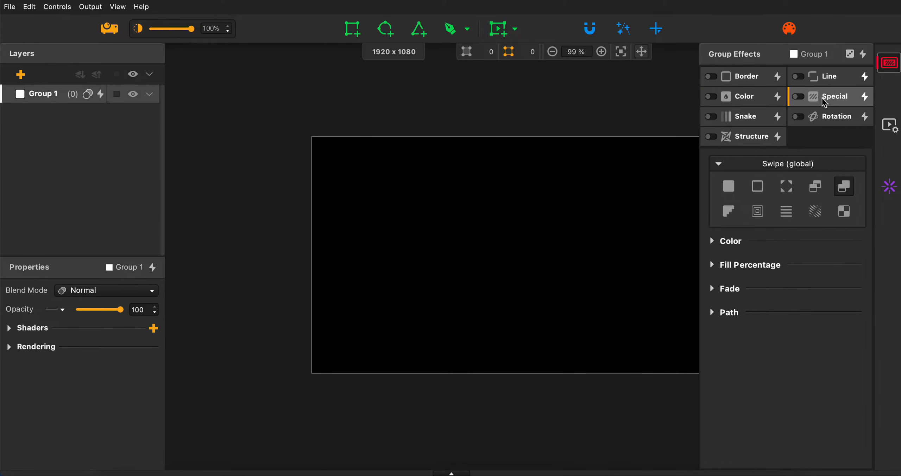
left_click(821, 84)
left_click(823, 102)
left_click(749, 81)
left_click(750, 96)
left_click(752, 122)
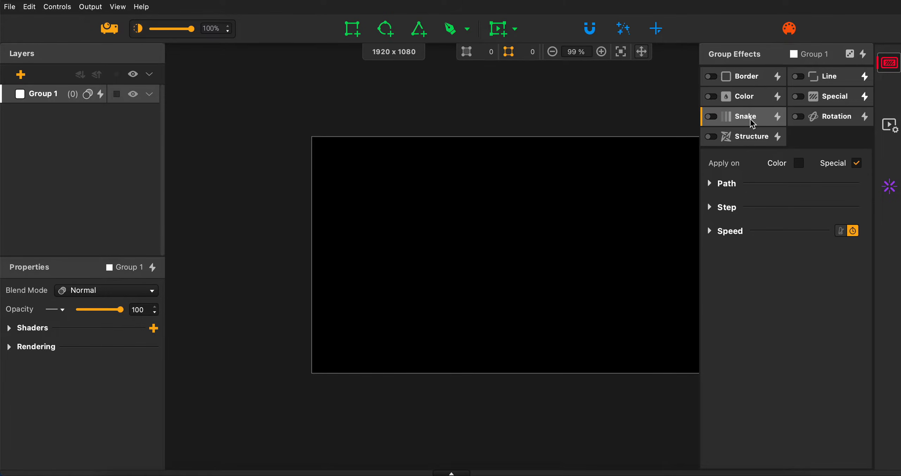
left_click(750, 139)
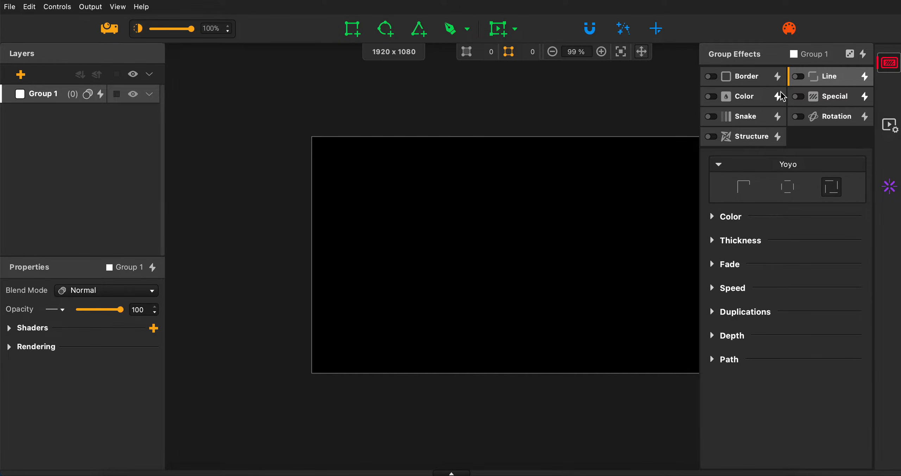
left_click(888, 63)
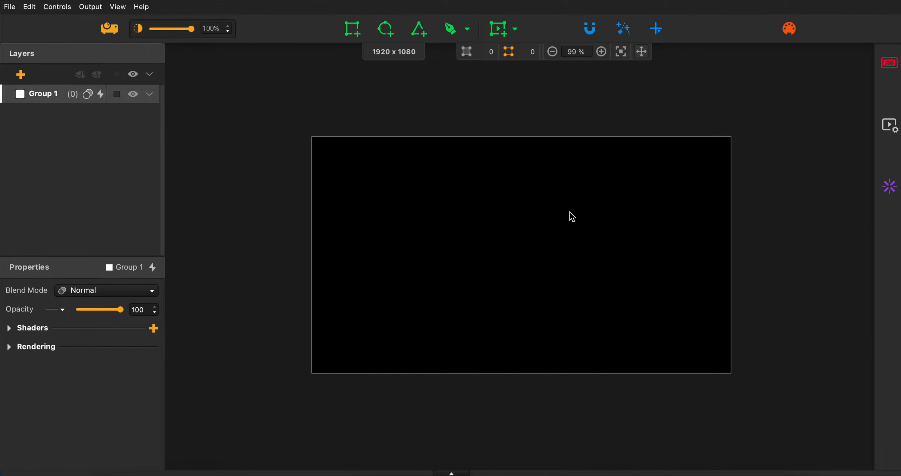
Add three square faces and three circle faces to Group 1, spread across the canvas as part of a three-by-three grid.
scroll(569, 213, "up", 3)
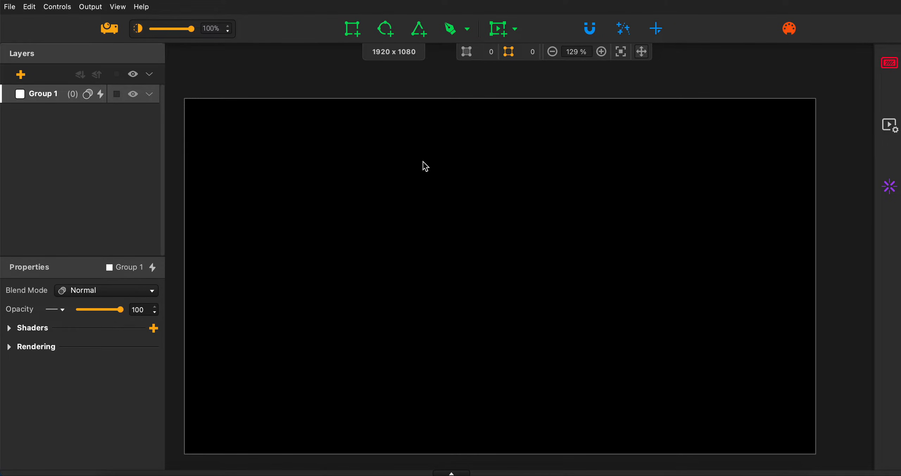
left_click_drag(355, 31, 285, 185)
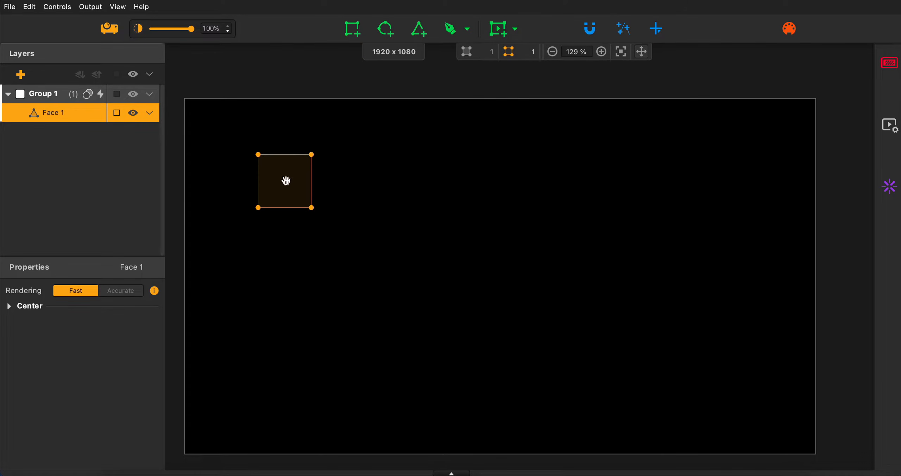
key("q")
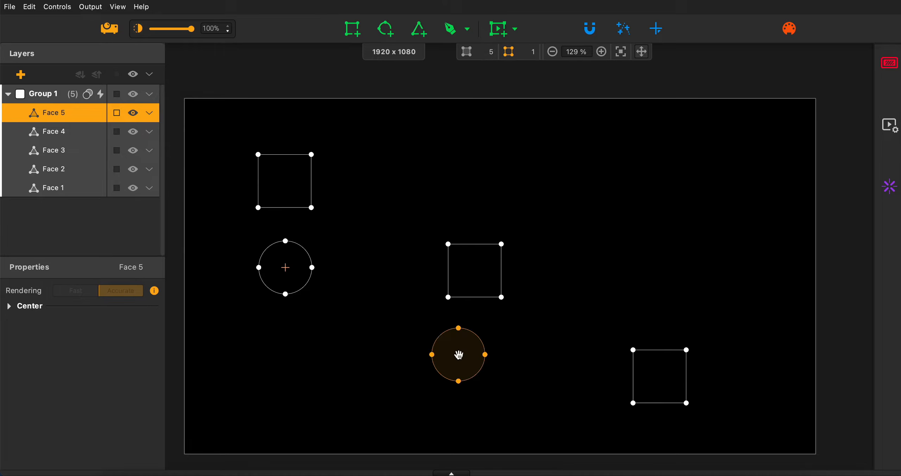
left_click(476, 377)
key("c")
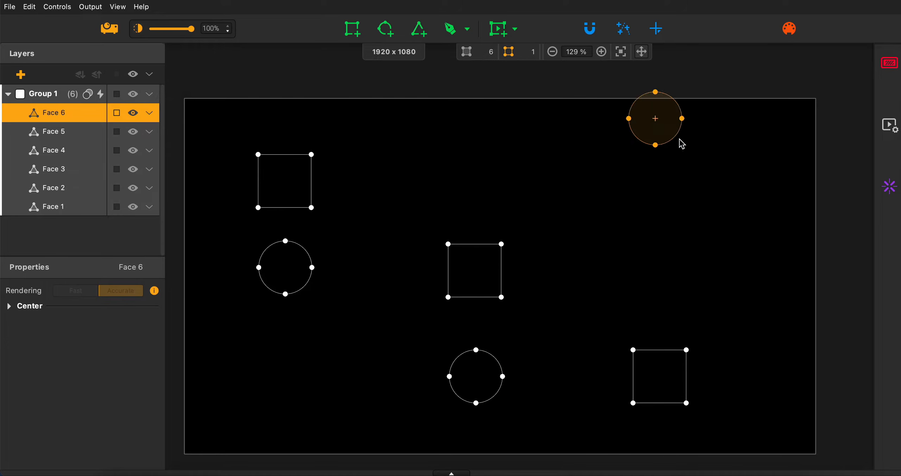
left_click(664, 177)
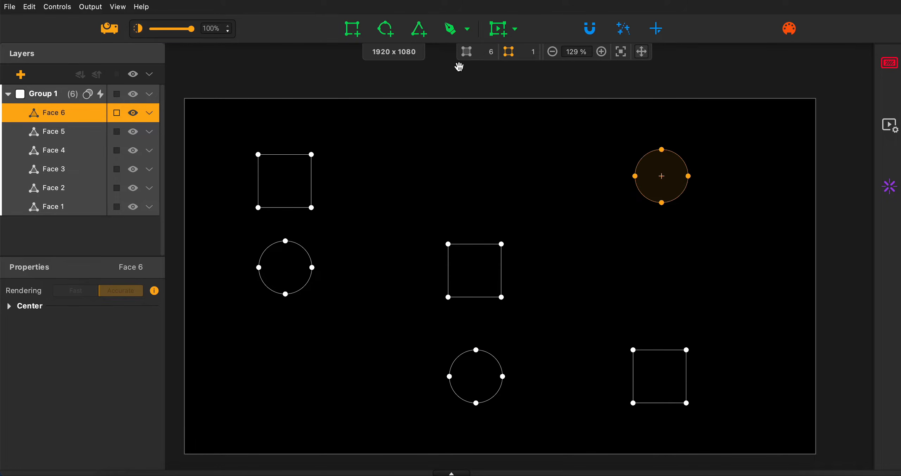
Add three triangle faces in the remaining gaps to complete the three-by-three grid of shapes.
left_click(423, 30)
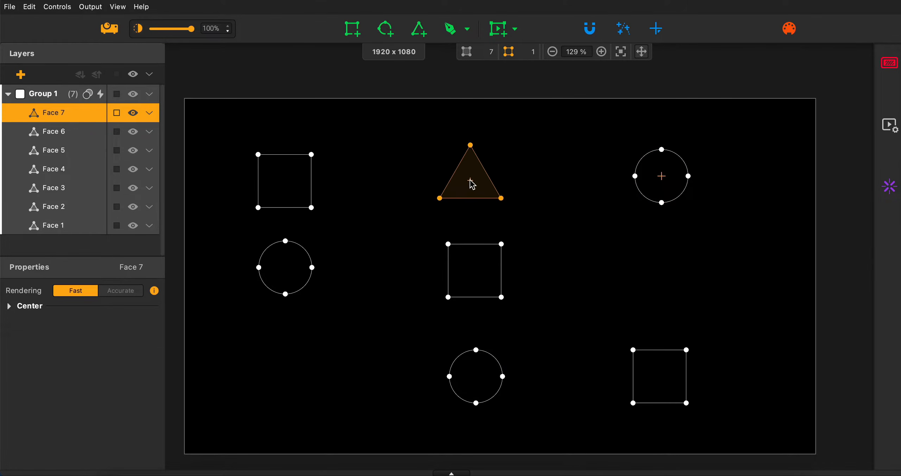
left_click(471, 188)
key("t")
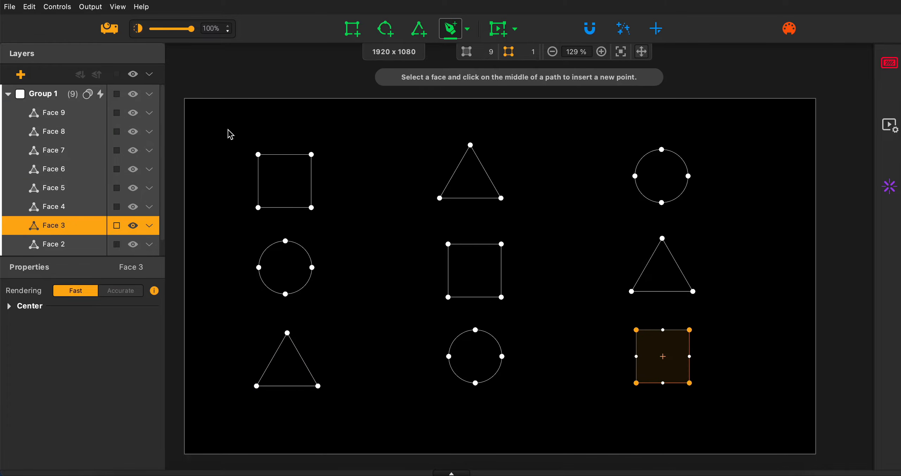
Select all nine faces and shift them together slightly to center the grid on the canvas.
left_click_drag(227, 131, 703, 422)
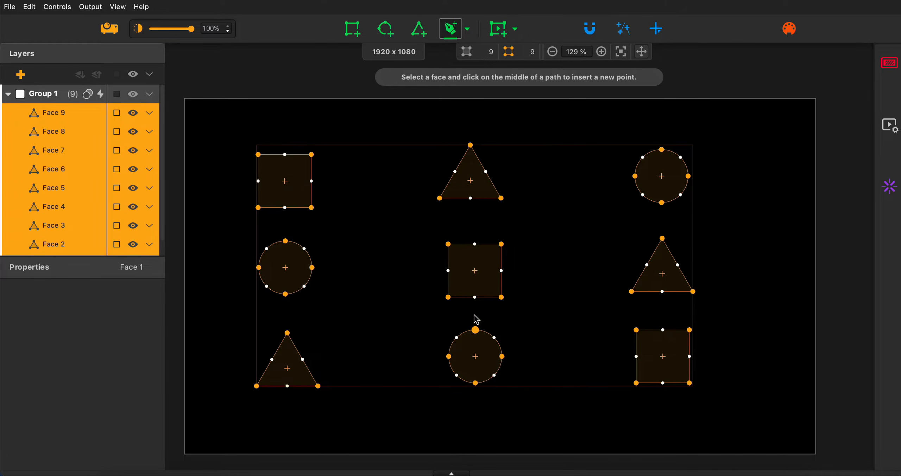
left_click_drag(485, 294, 512, 305)
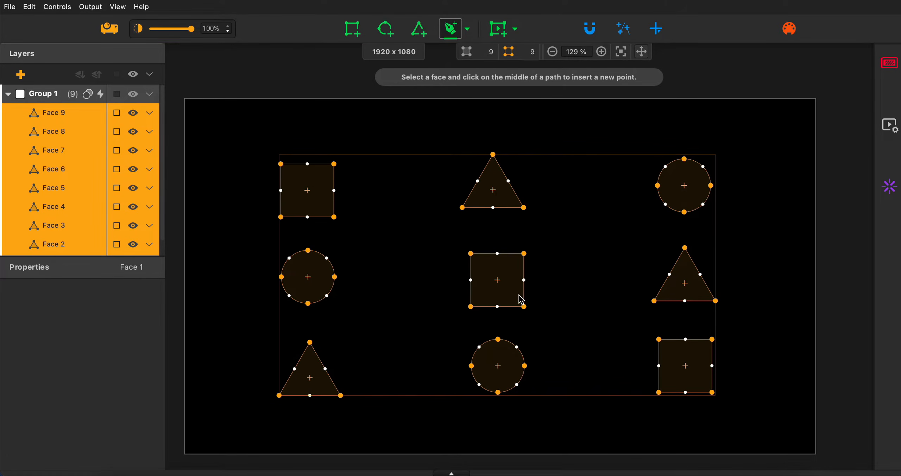
left_click(787, 217)
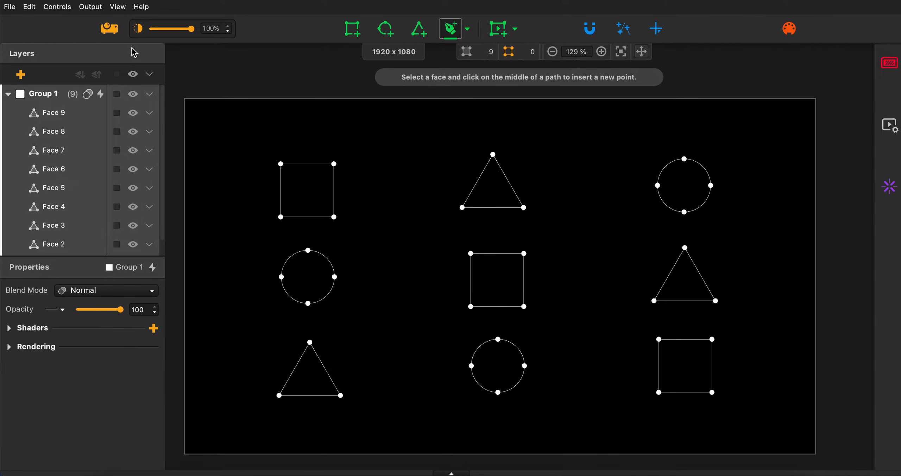
Hide the geometry overlay on the canvas and enable the Border effect for Group 1.
left_click(118, 9)
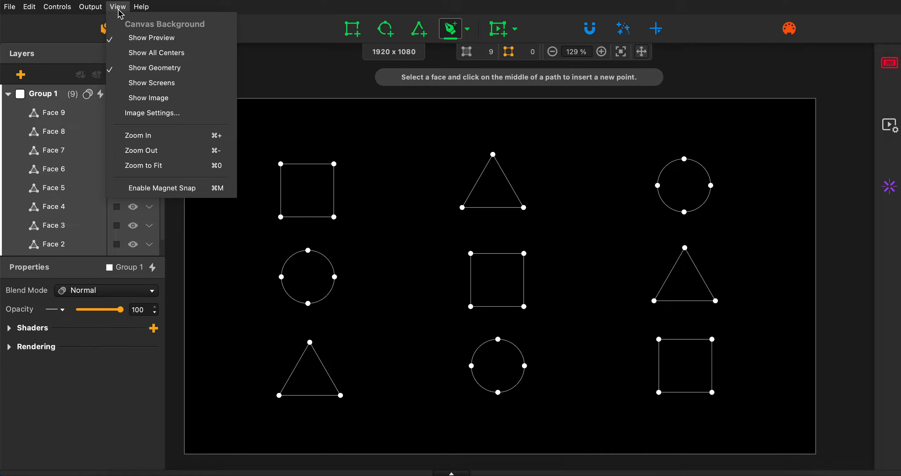
left_click(159, 68)
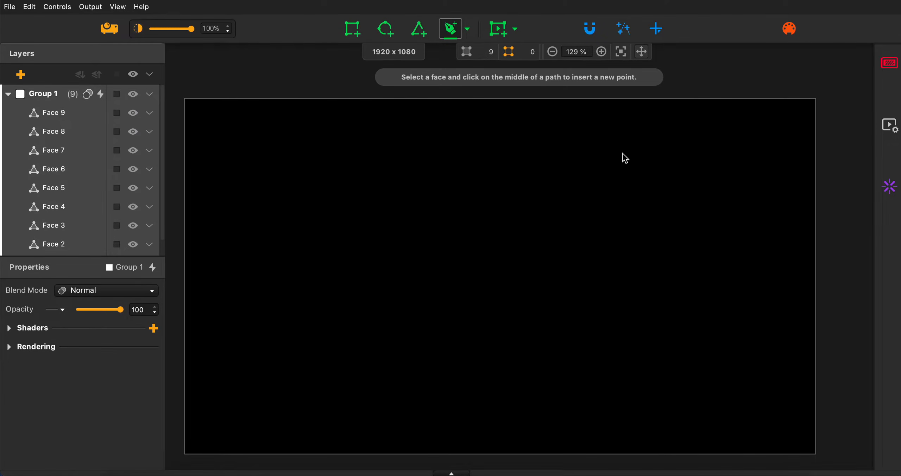
left_click(895, 64)
left_click(889, 64)
left_click(714, 79)
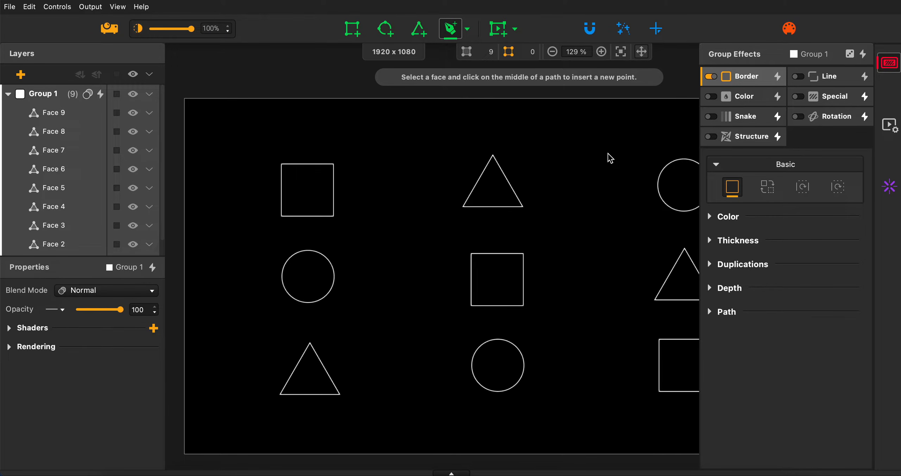
Preview the HeavyM presets of the Border effect, such as Step Radar, without applying one.
left_click(778, 78)
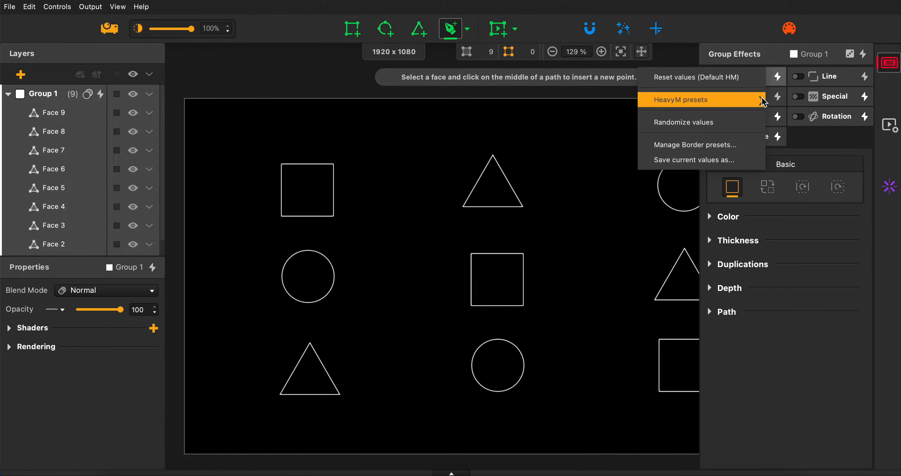
mouse_move(762, 101)
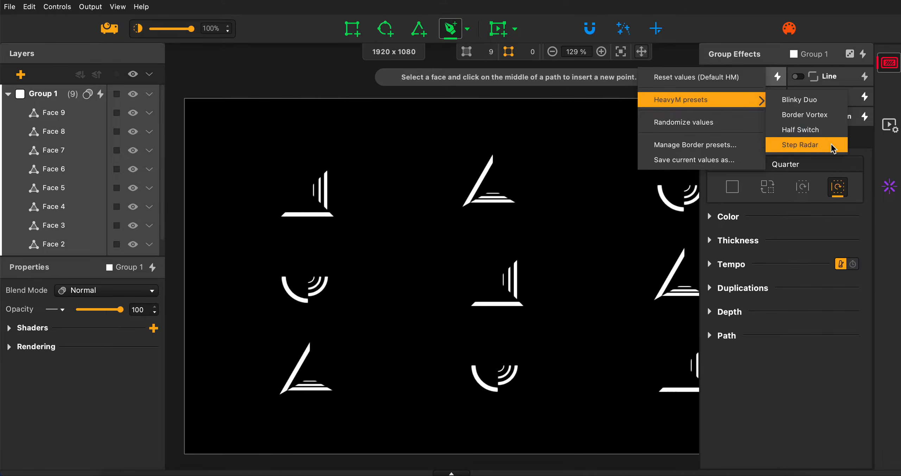
left_click(776, 78)
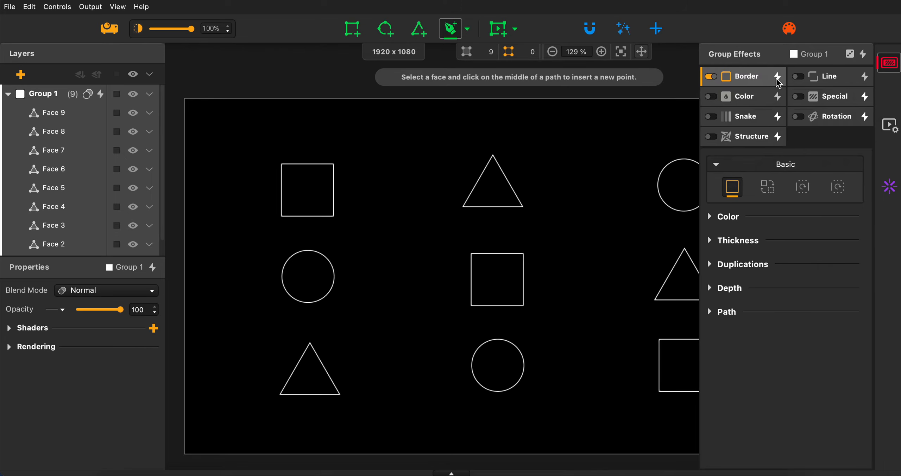
Turn off the Border effect and preview the HeavyM presets of the Color and Line effects.
left_click(714, 76)
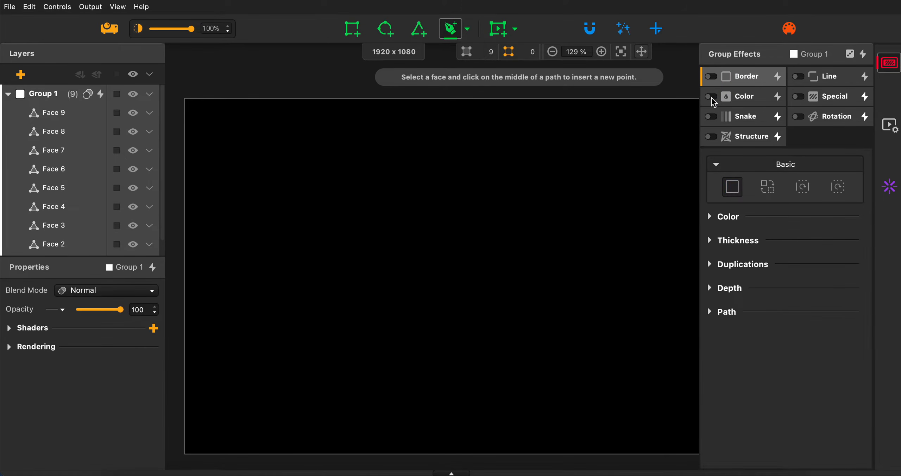
left_click(777, 95)
mouse_move(739, 120)
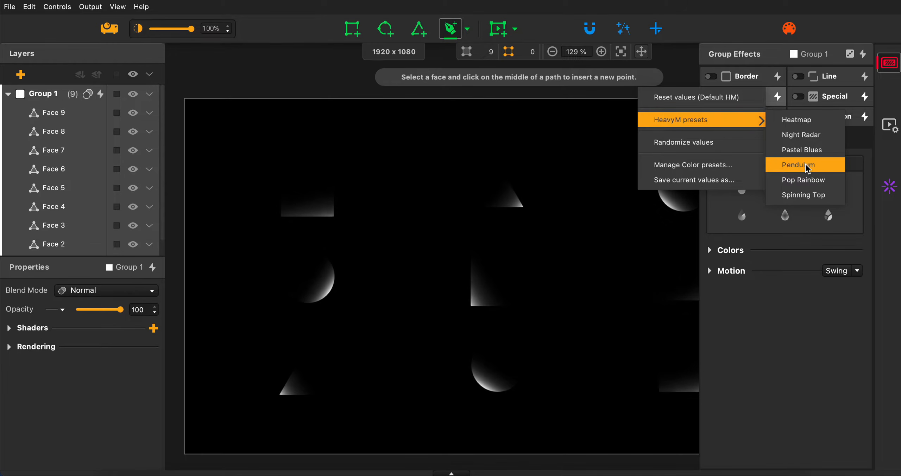
left_click(804, 195)
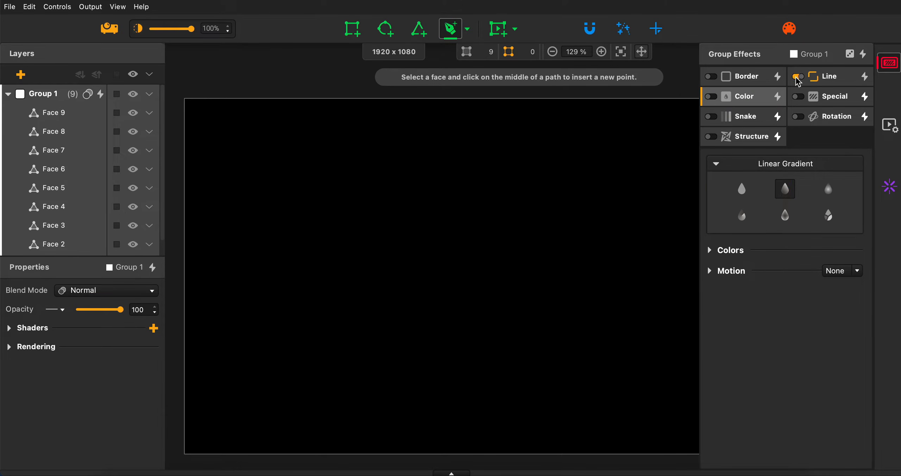
left_click(864, 77)
mouse_move(846, 101)
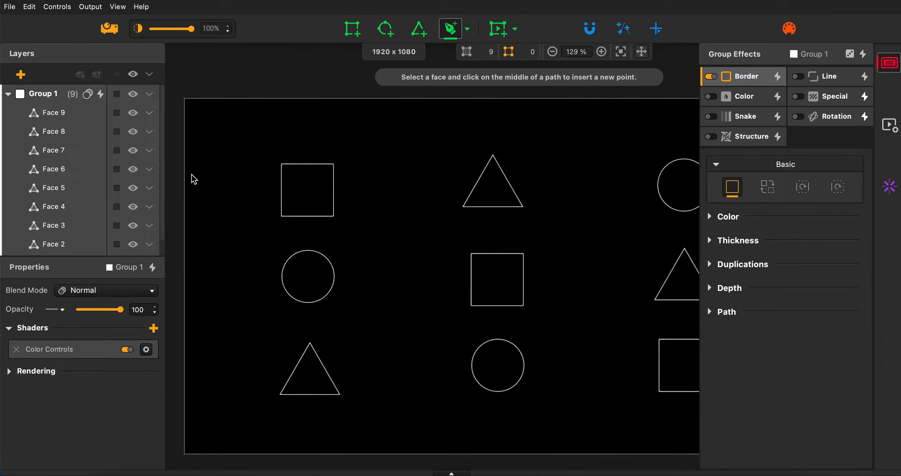
View the list of HeavyM group presets for Group 1, and close the group effects settings.
left_click(99, 94)
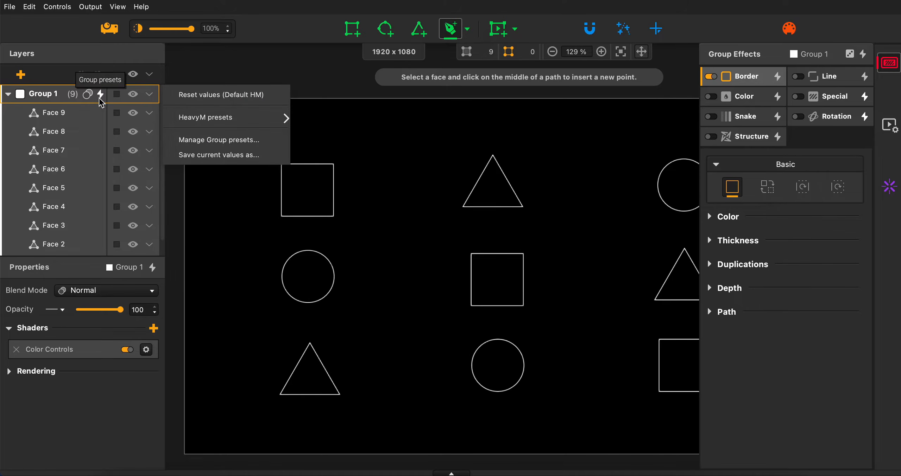
mouse_move(216, 124)
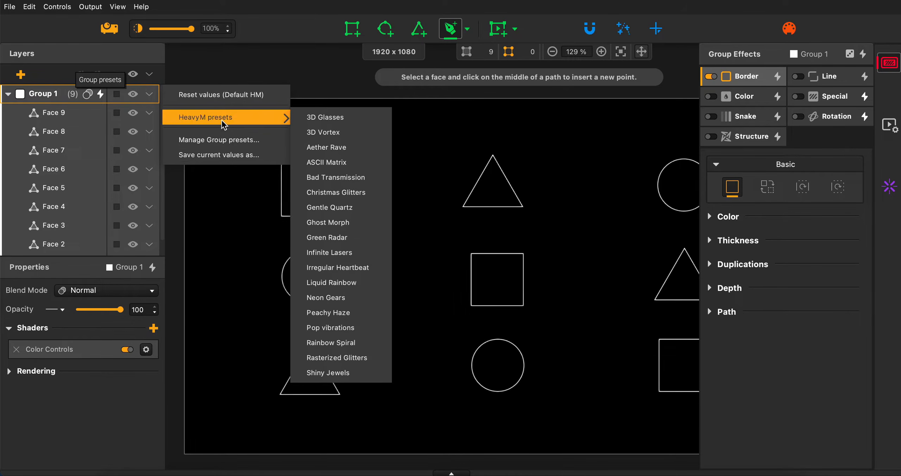
left_click(889, 63)
left_click(889, 62)
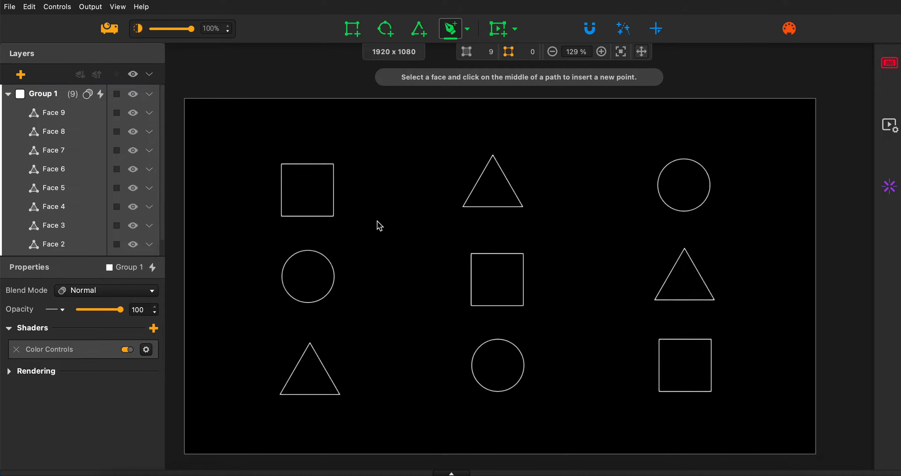
Preview HeavyM group presets on Group 1 while watching which group effects and shaders each one combines.
left_click(893, 67)
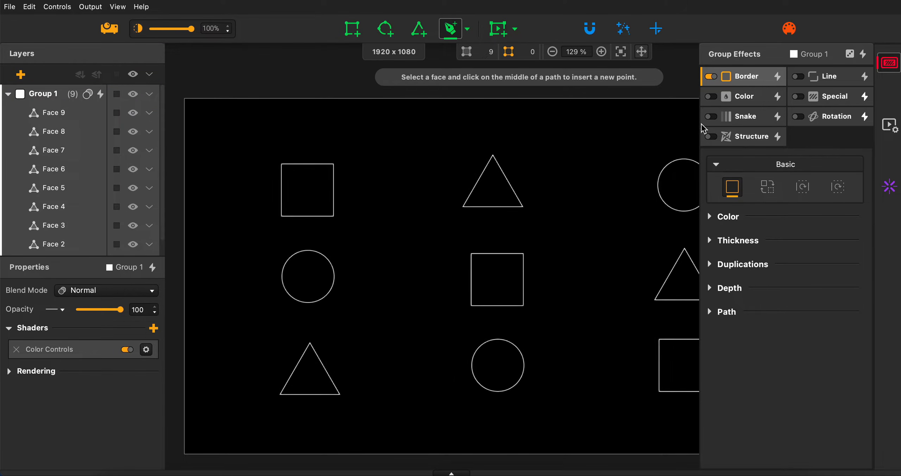
left_click(101, 95)
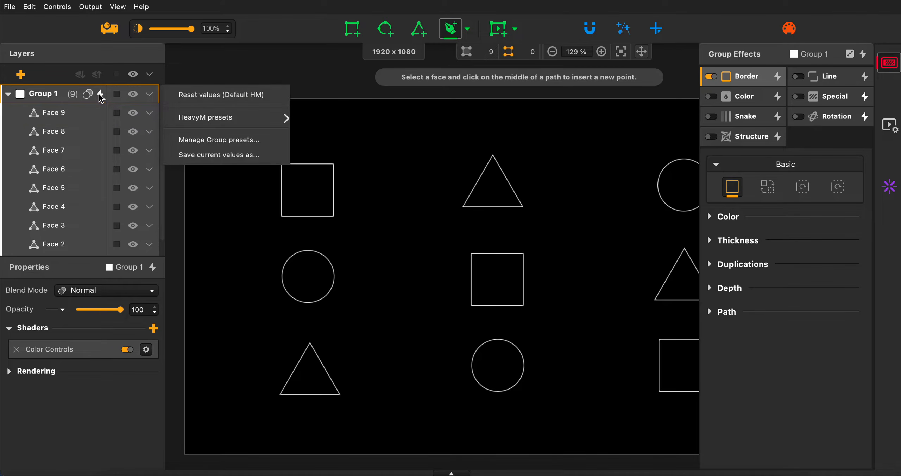
mouse_move(214, 118)
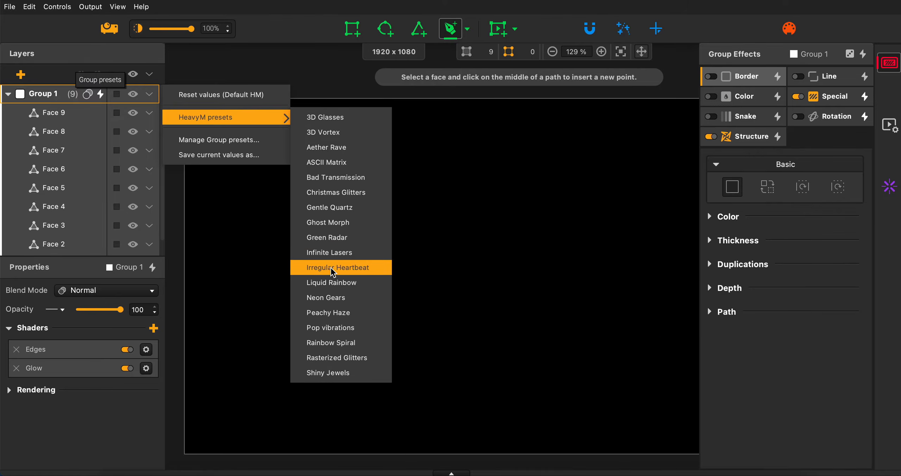
left_click(892, 68)
left_click(890, 65)
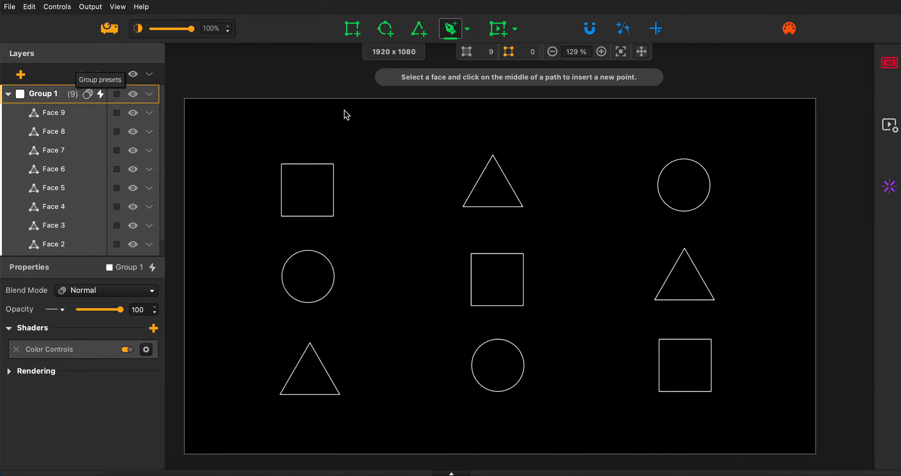
Preview HeavyM group presets on all nine shapes with the group effects settings hidden, and dismiss the list.
left_click(100, 94)
mouse_move(278, 119)
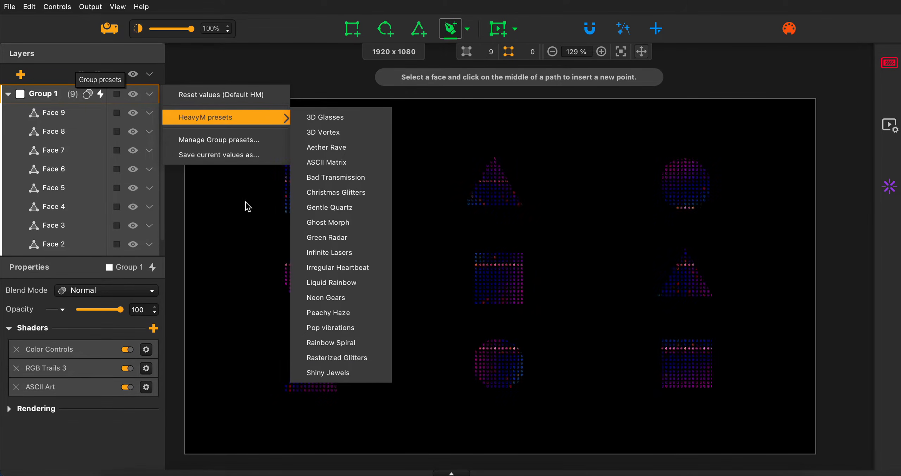
left_click(252, 230)
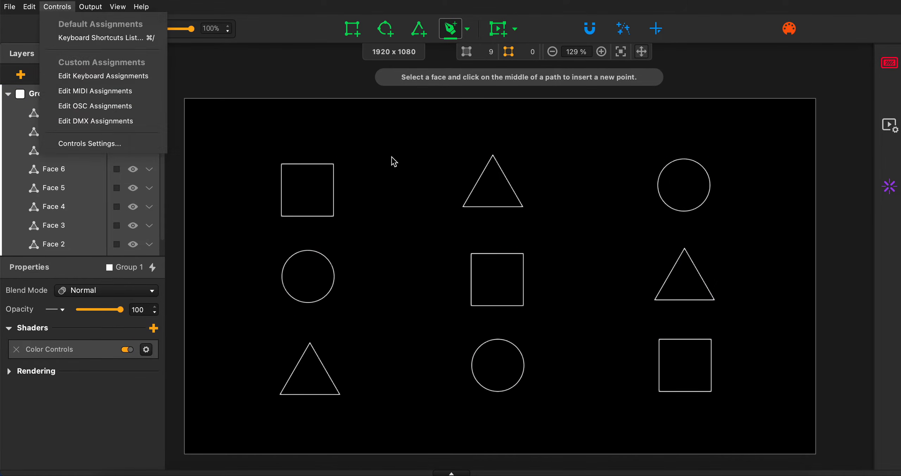
left_click(391, 157)
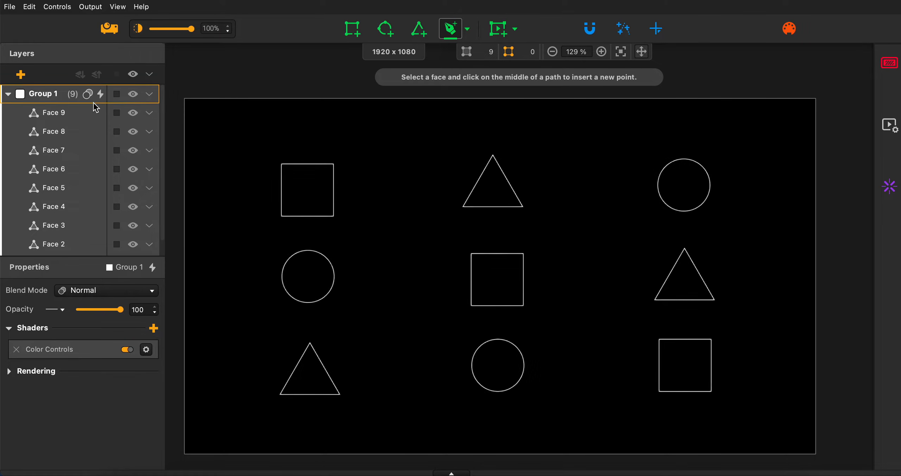
Reopen the group effects settings and apply the Origami Sunset HeavyM preset to Group 1.
left_click(893, 63)
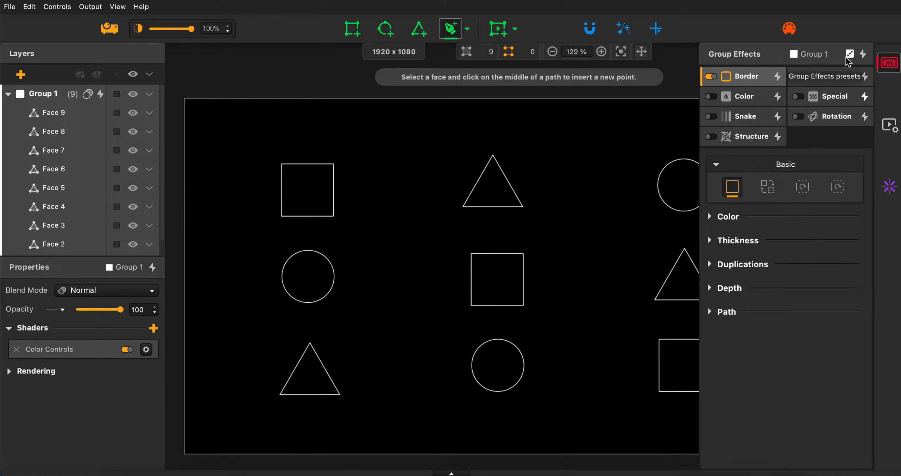
left_click(862, 55)
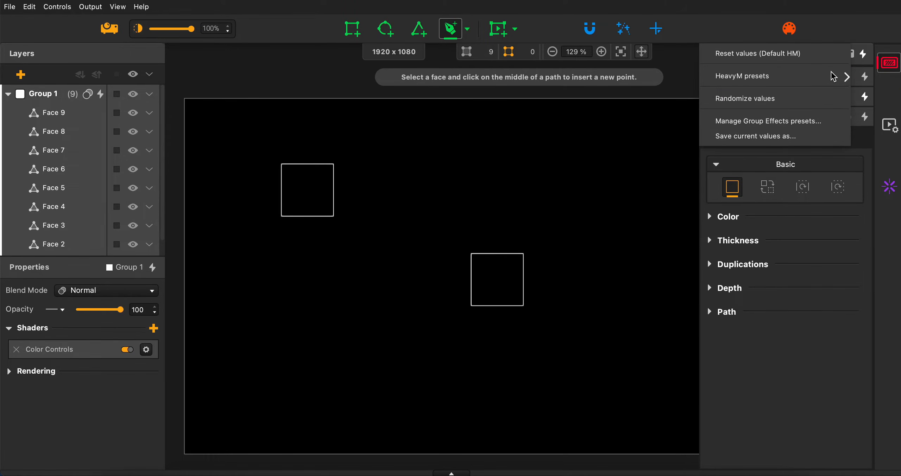
mouse_move(830, 72)
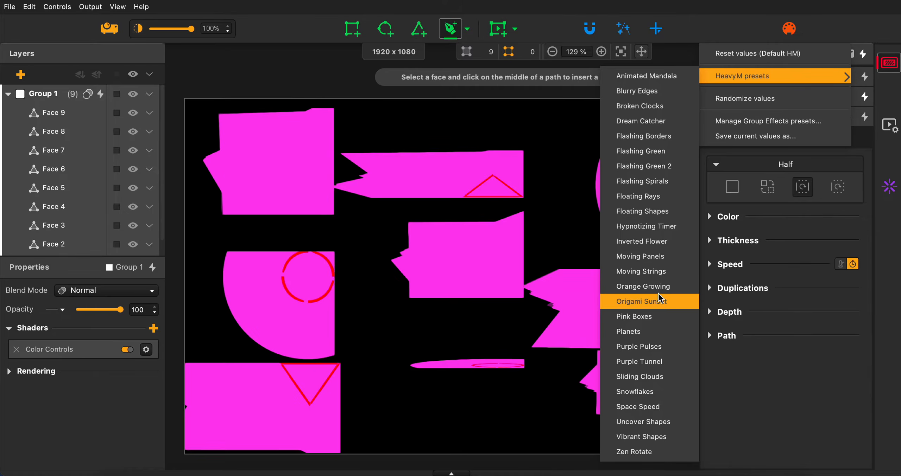
left_click(656, 300)
Try the Color effect's variations, including Plain Color, Linear Gradient and Radial Gradient, and finish on Diamond Gradient.
left_click(750, 98)
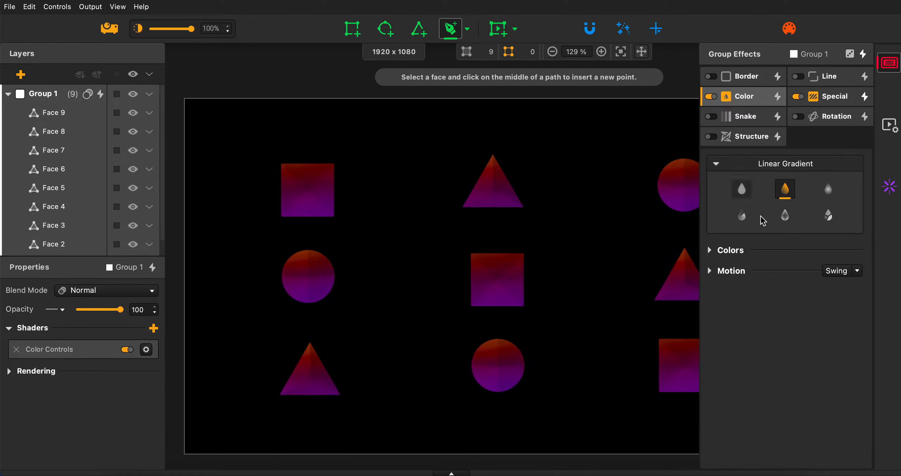
left_click(785, 215)
left_click(741, 190)
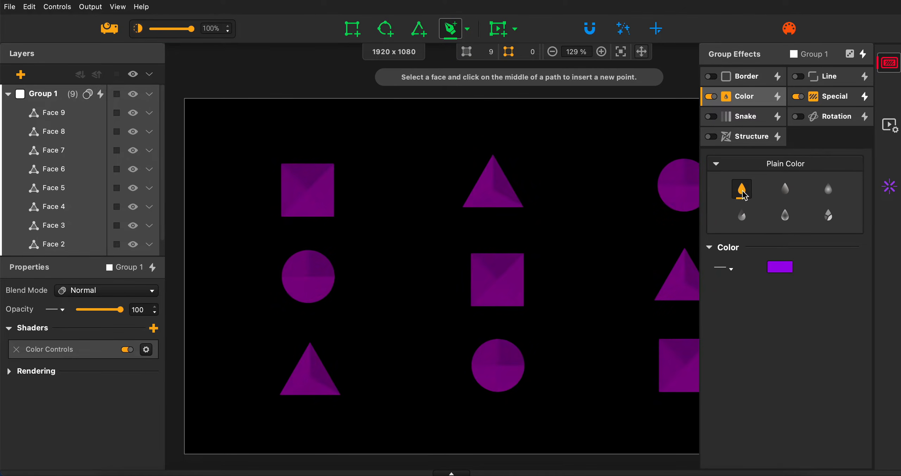
left_click(785, 190)
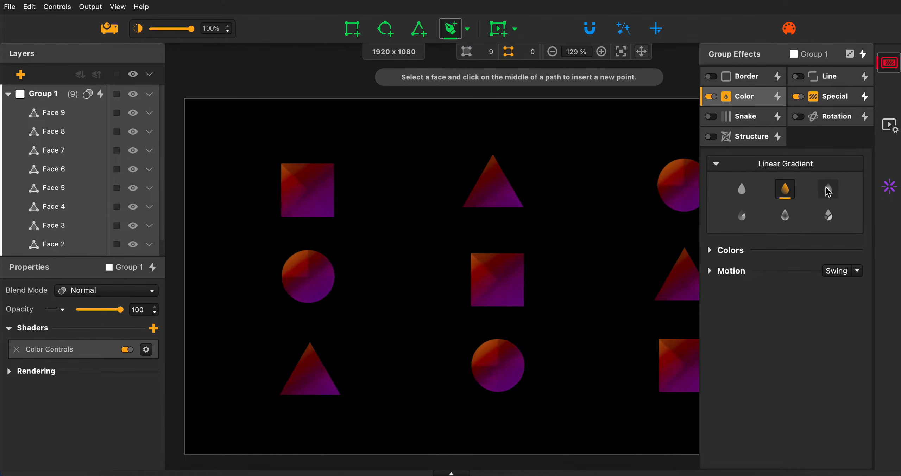
left_click(828, 190)
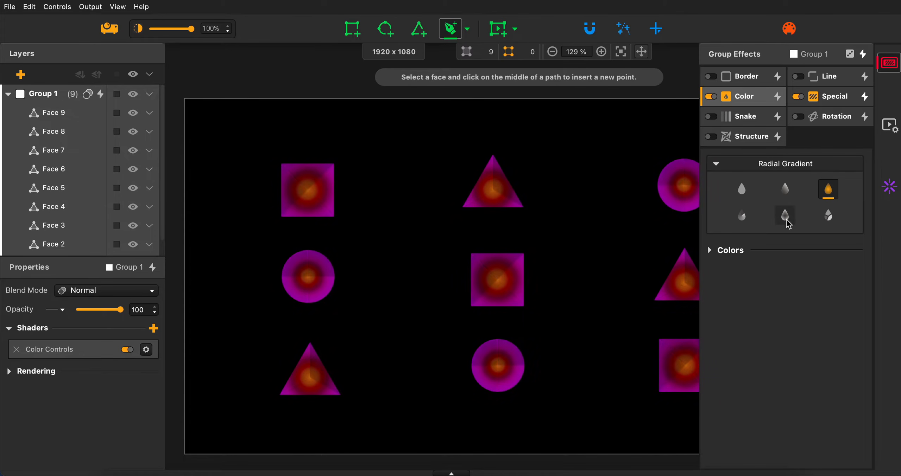
left_click(829, 215)
left_click(785, 215)
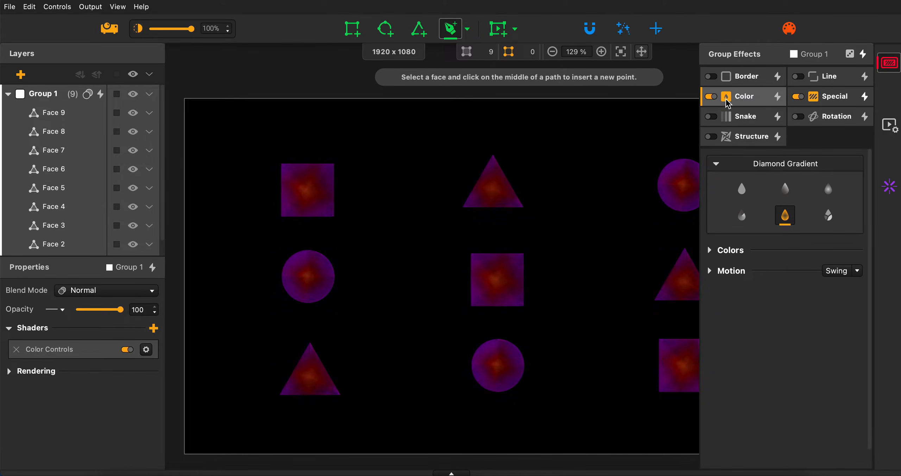
Leave only the Border effect active on Group 1 and randomize its values four times.
left_click(715, 97)
left_click(798, 99)
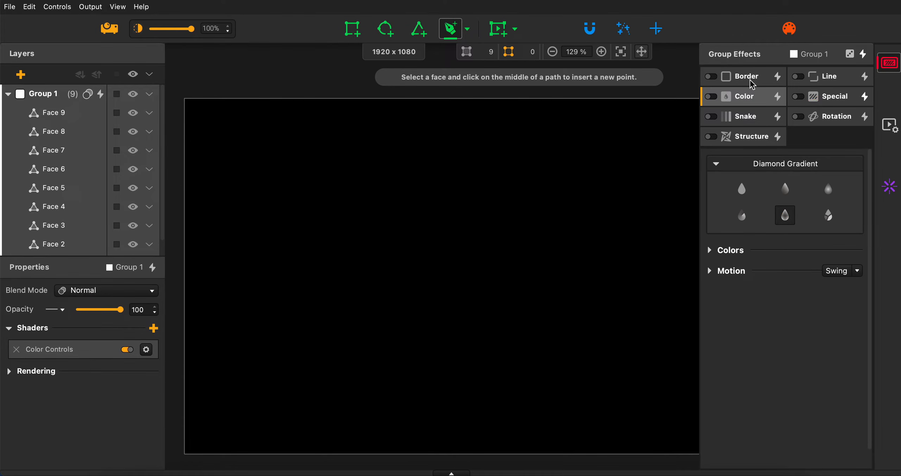
left_click(715, 78)
left_click(778, 76)
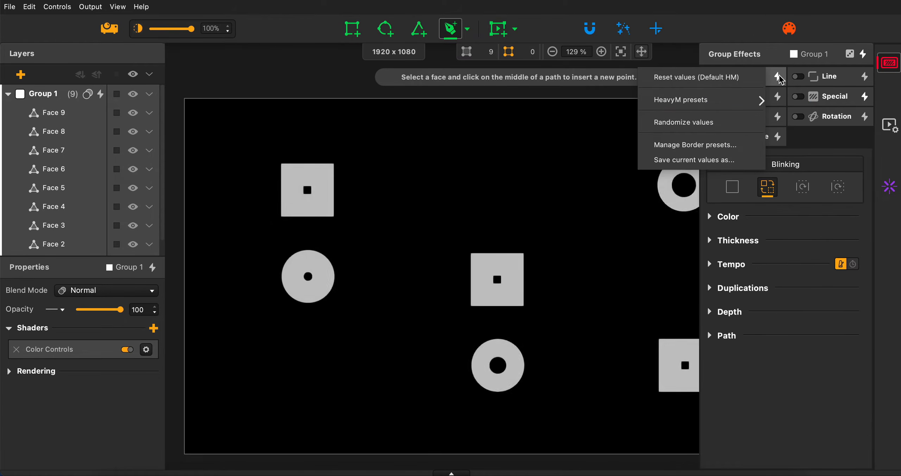
left_click(736, 123)
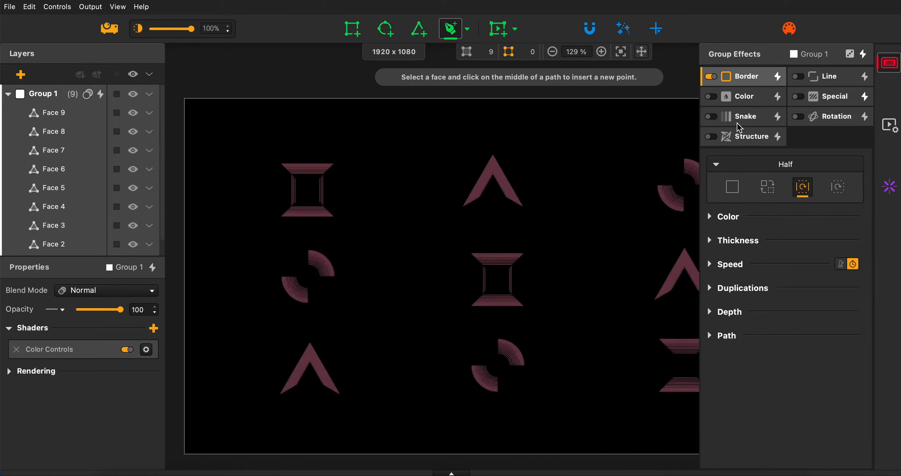
left_click(777, 77)
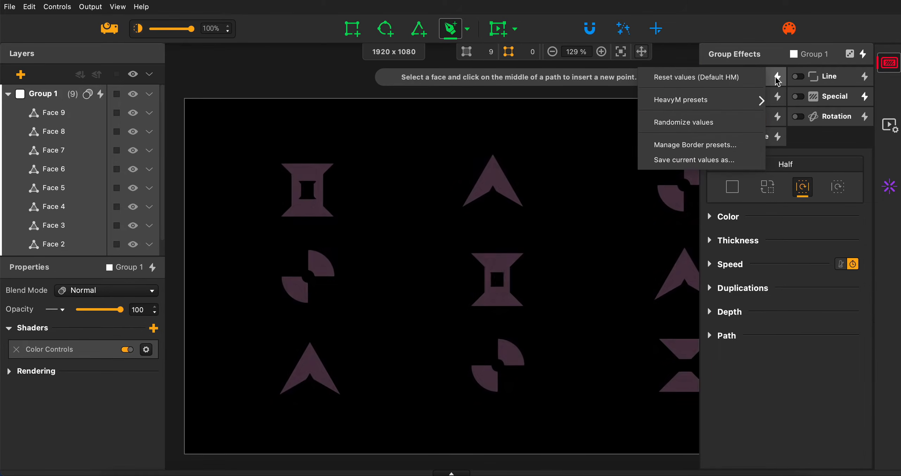
left_click(745, 123)
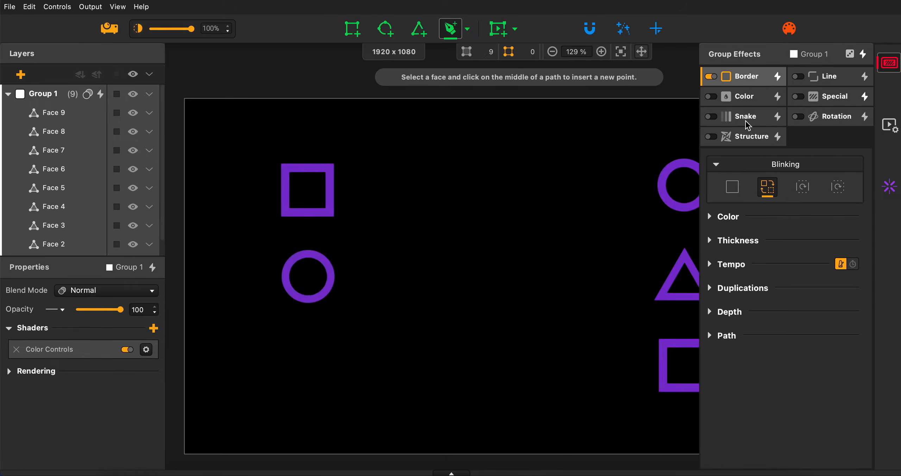
left_click(777, 77)
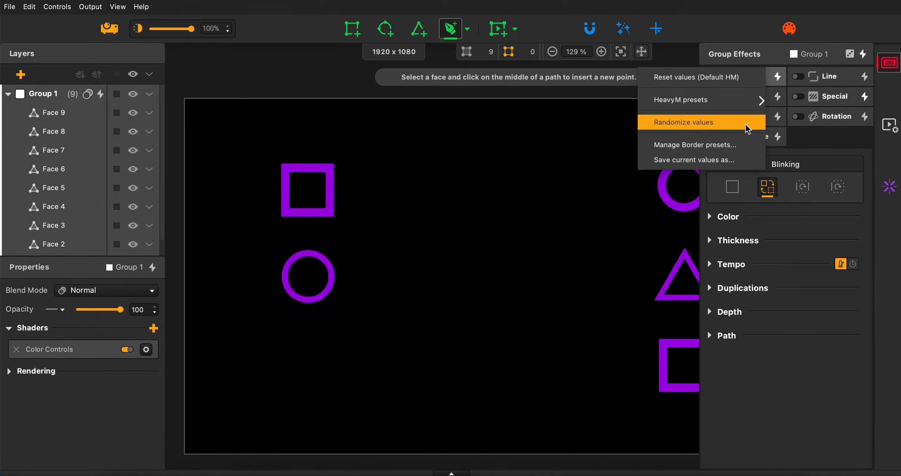
left_click(745, 123)
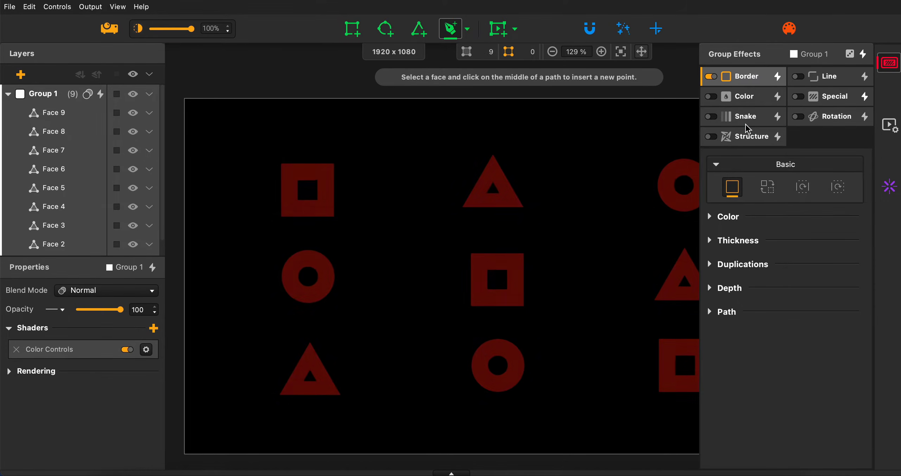
left_click(778, 77)
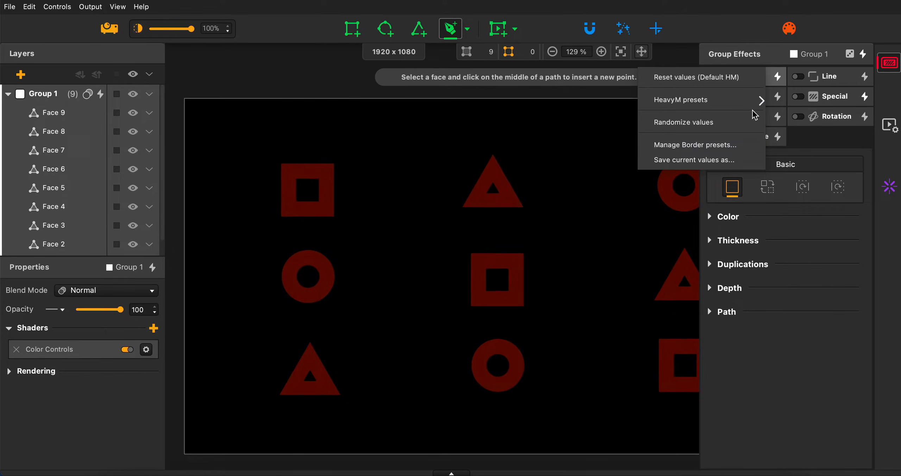
left_click(726, 124)
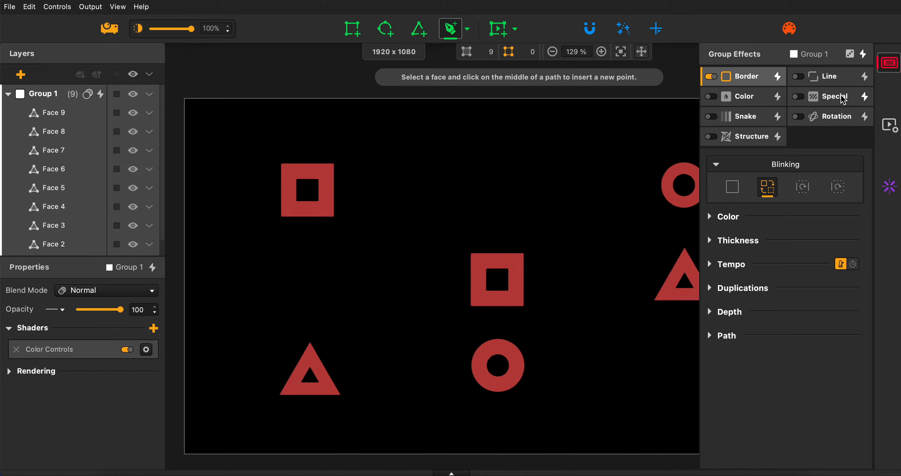
Switch from the Border effect to the Special effect and randomize its values three times.
left_click(711, 76)
left_click(797, 96)
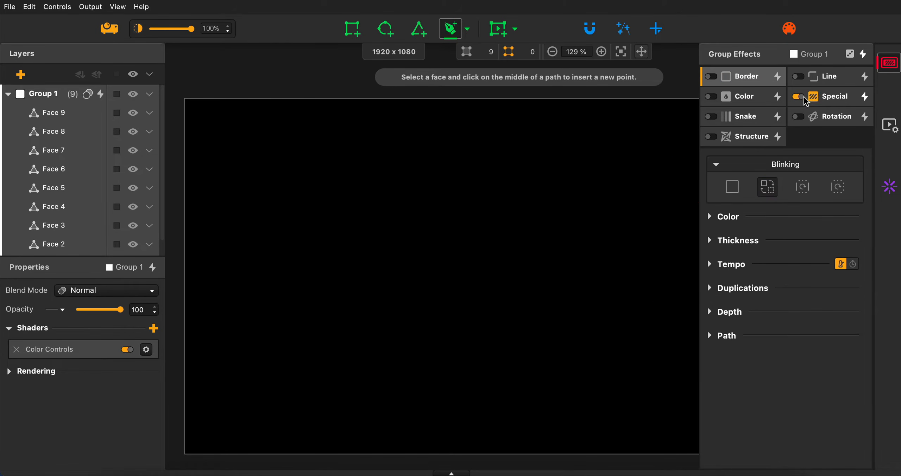
left_click(864, 97)
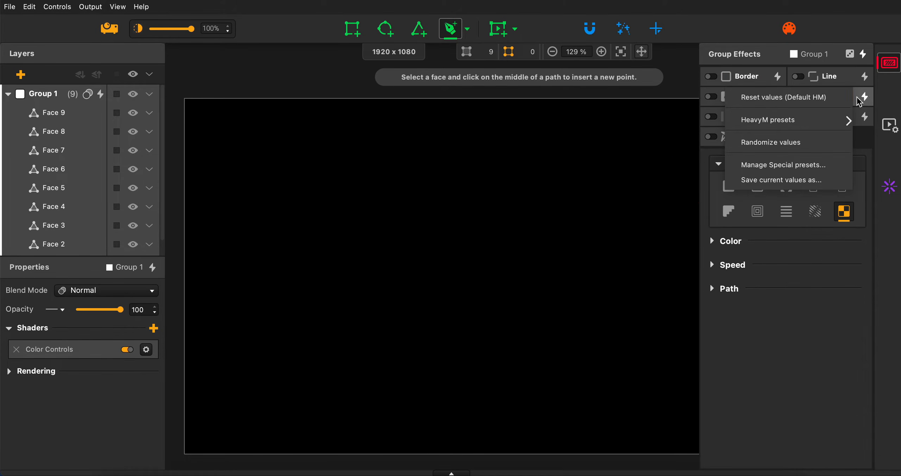
left_click(803, 148)
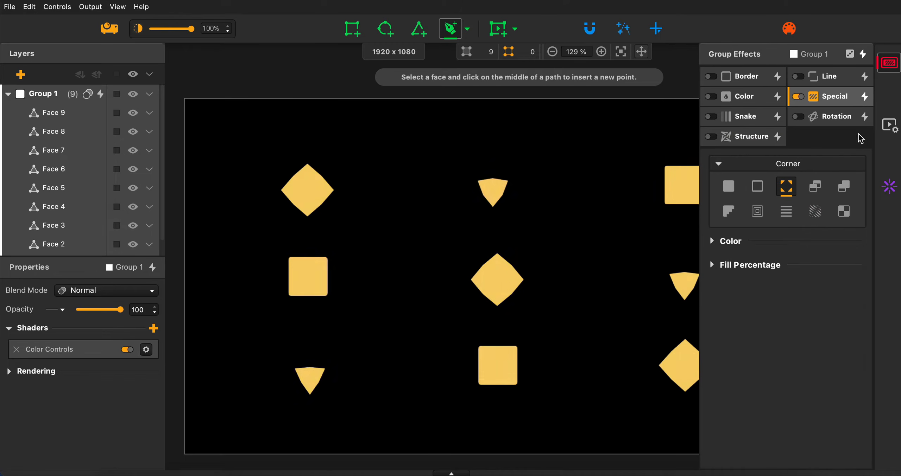
left_click(864, 97)
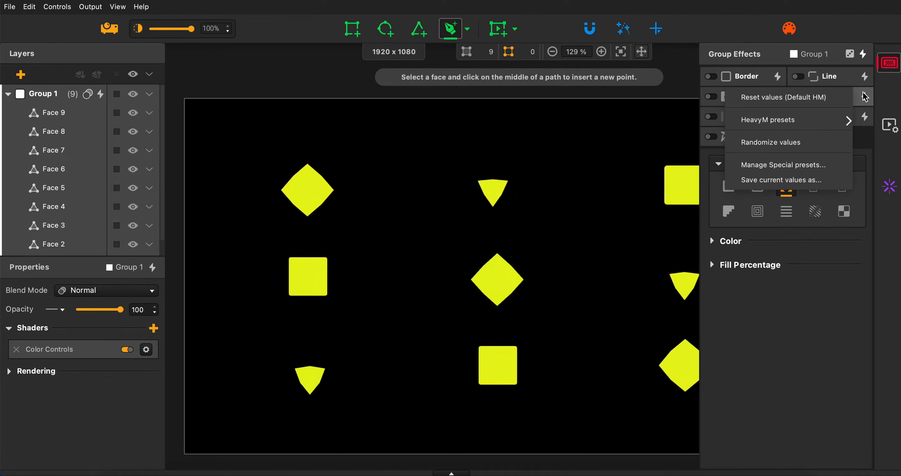
left_click(808, 142)
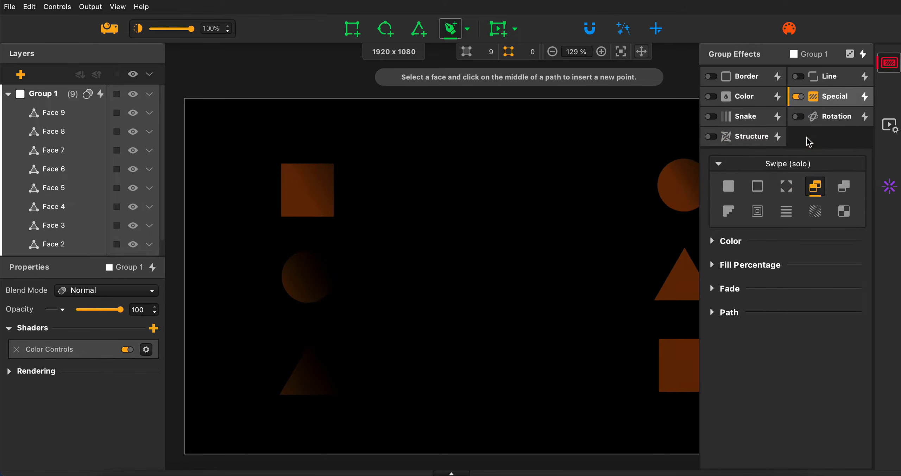
left_click(864, 101)
left_click(804, 142)
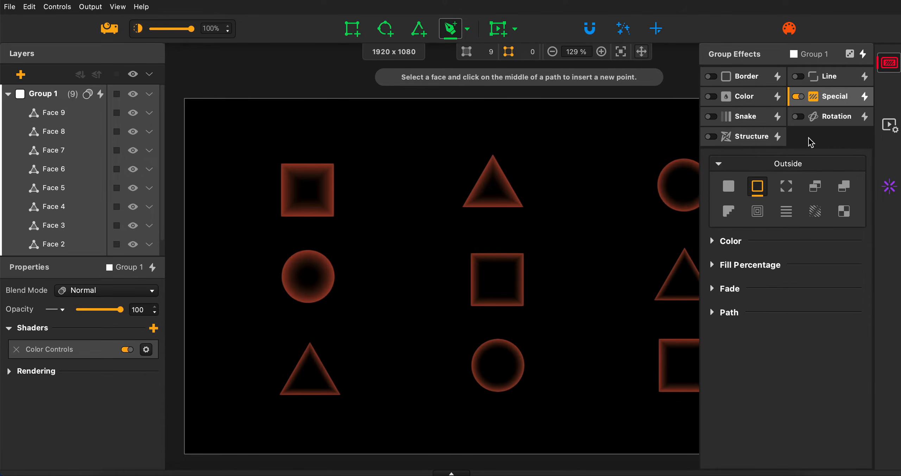
Randomize the Structure effect's values three times with Special disabled, and turn Structure off at the end.
left_click(778, 136)
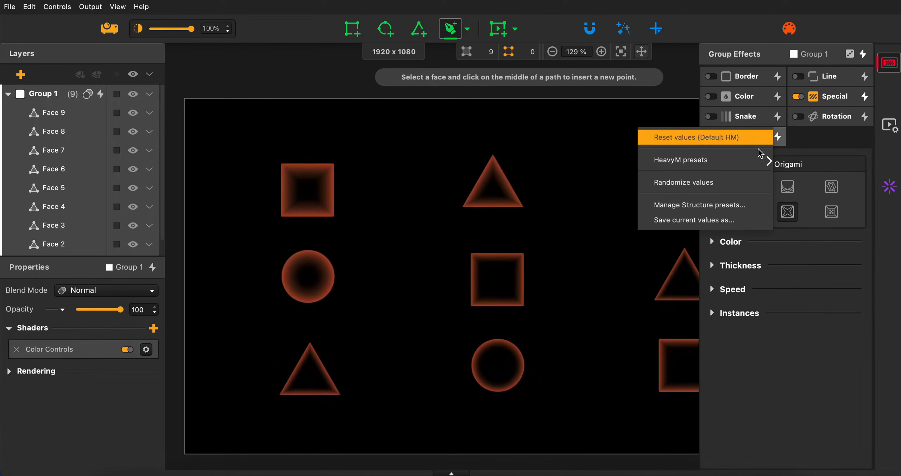
left_click(733, 179)
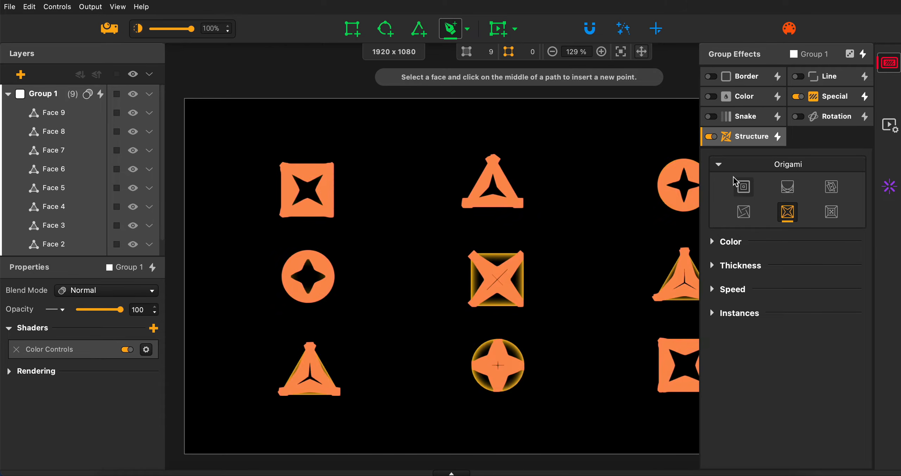
left_click(797, 96)
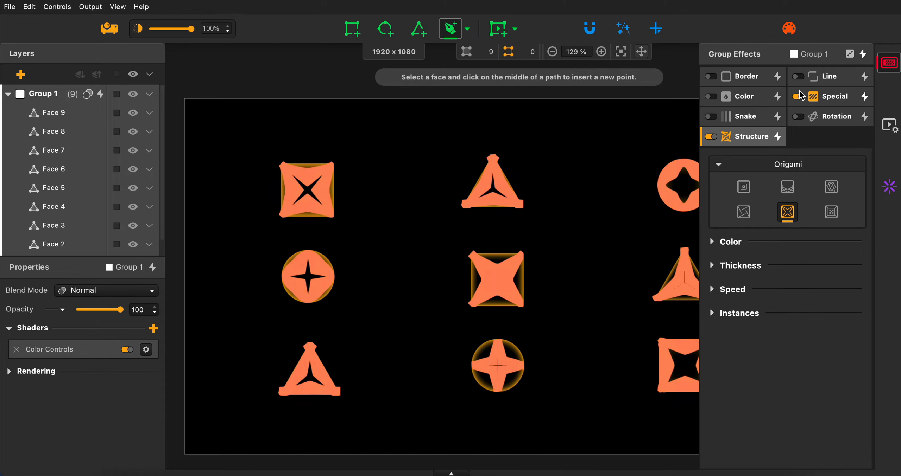
left_click(777, 137)
left_click(737, 178)
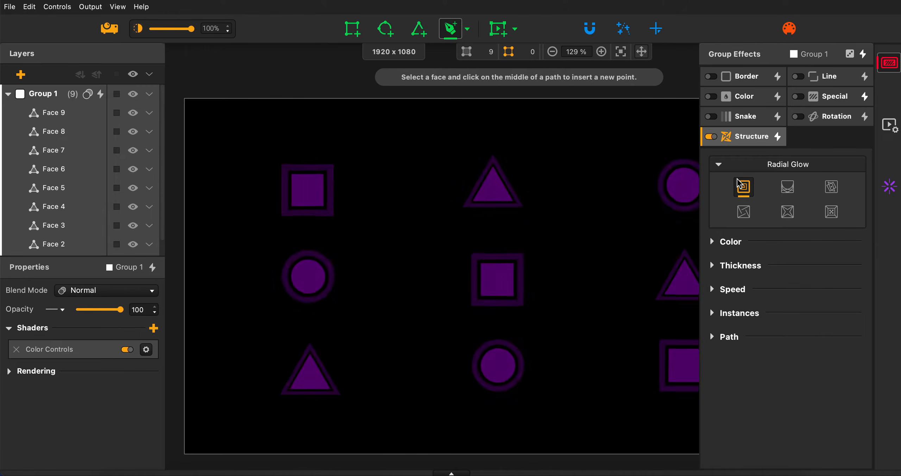
left_click(778, 138)
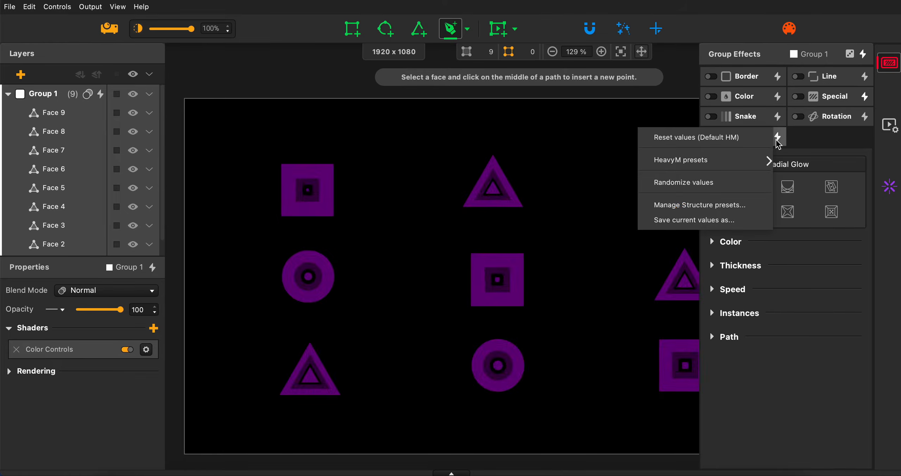
left_click(748, 185)
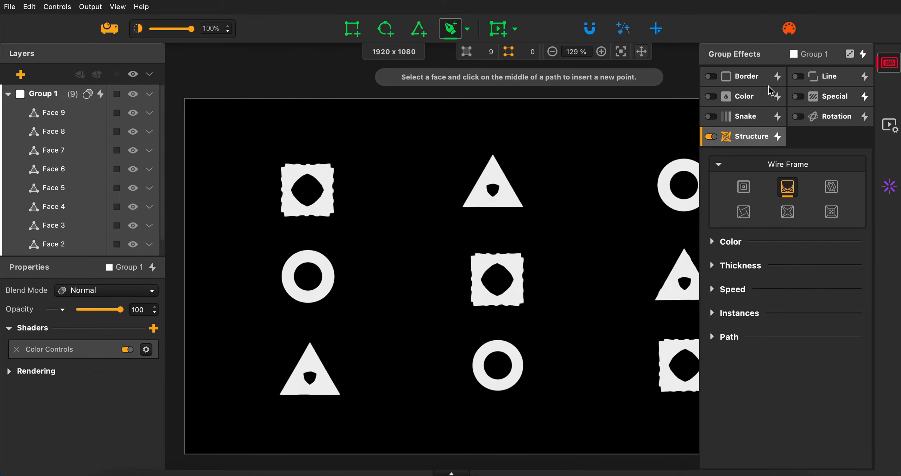
left_click(710, 137)
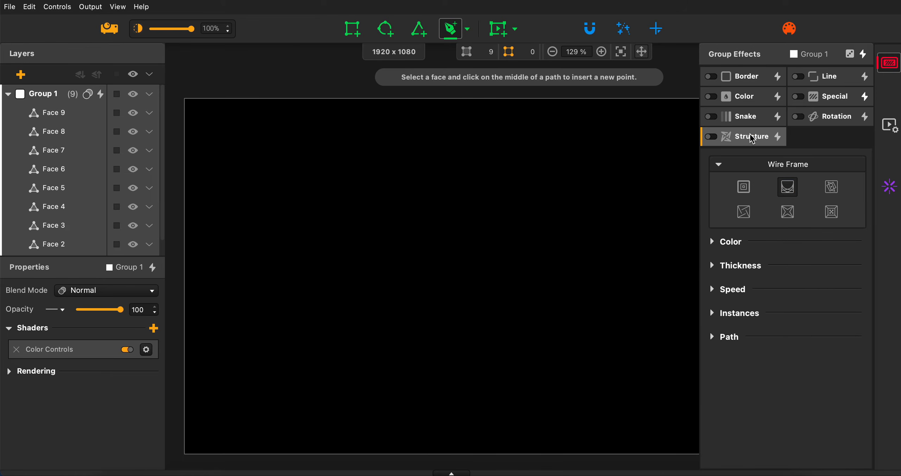
Examine the settings of the Snake, Color, Border, Line, Special, Rotation and Structure group effects.
left_click(750, 119)
left_click(751, 105)
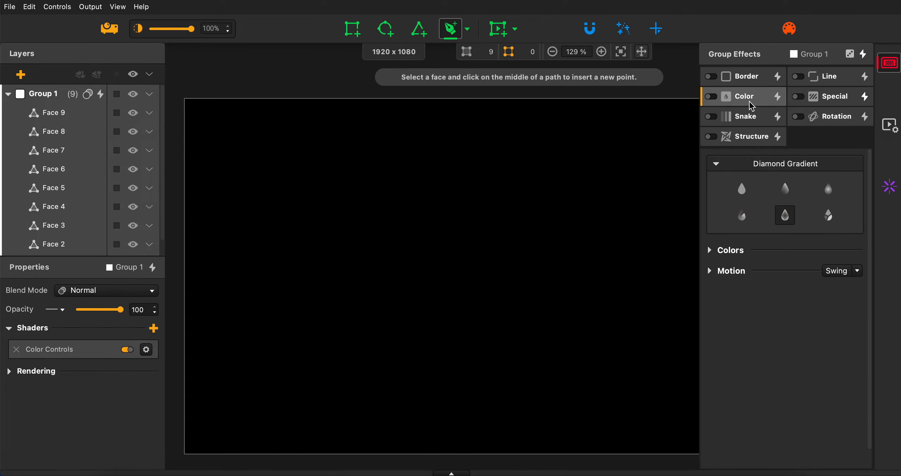
left_click(751, 77)
left_click(815, 80)
left_click(817, 103)
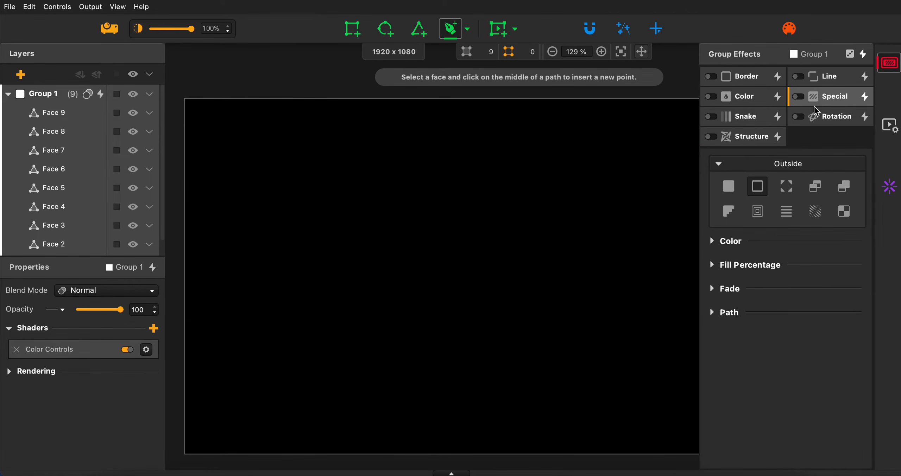
left_click(818, 121)
left_click(768, 137)
left_click(761, 126)
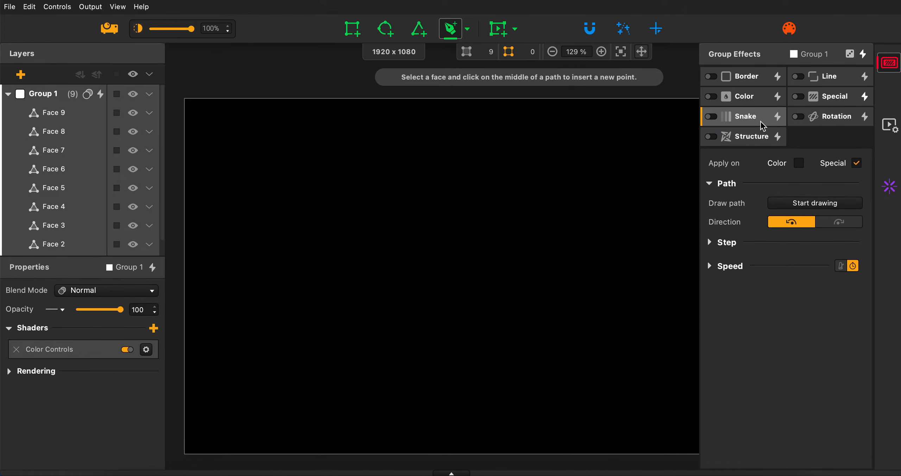
left_click(758, 84)
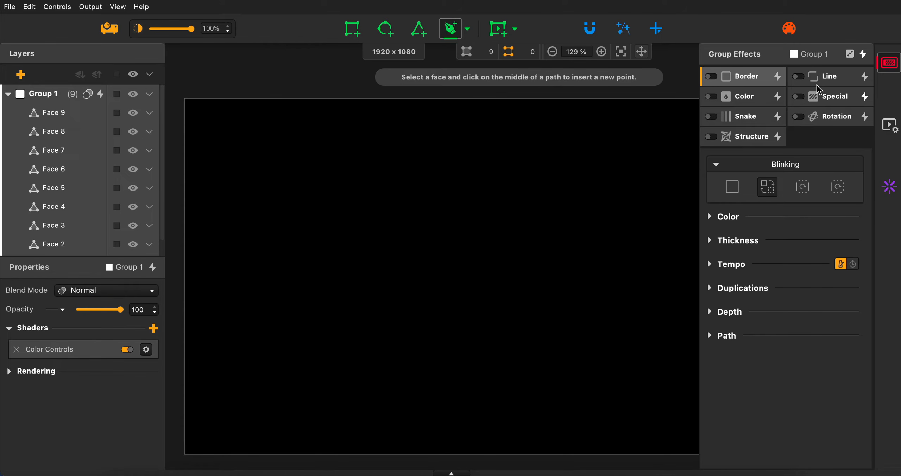
Randomize all of Group 1's effects at once.
left_click(849, 53)
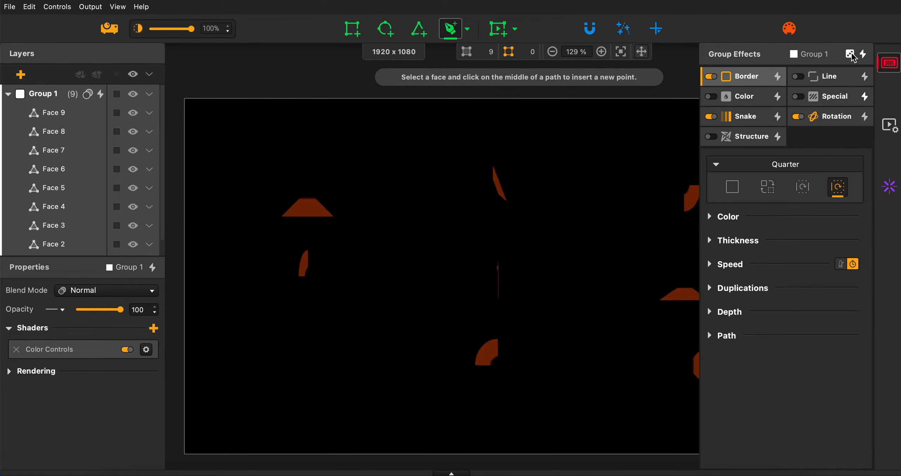
Keep randomizing Group 1's combined effects until Border, Color and Special are active together.
left_click(850, 54)
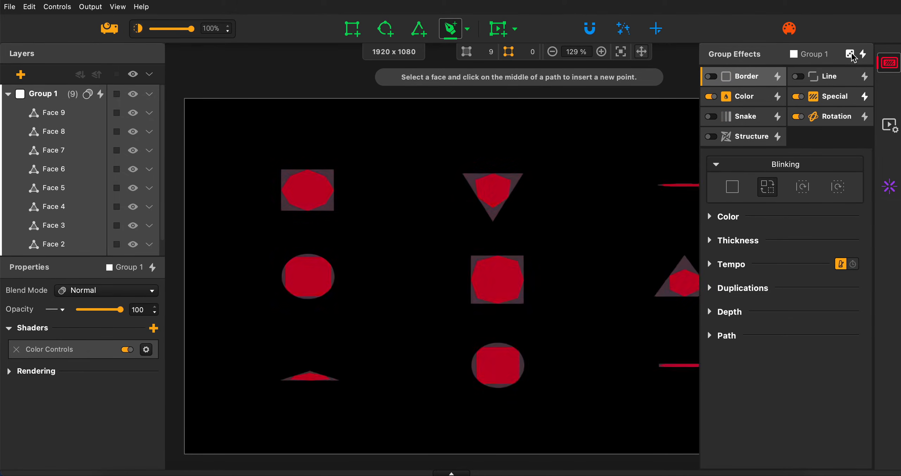
left_click(850, 55)
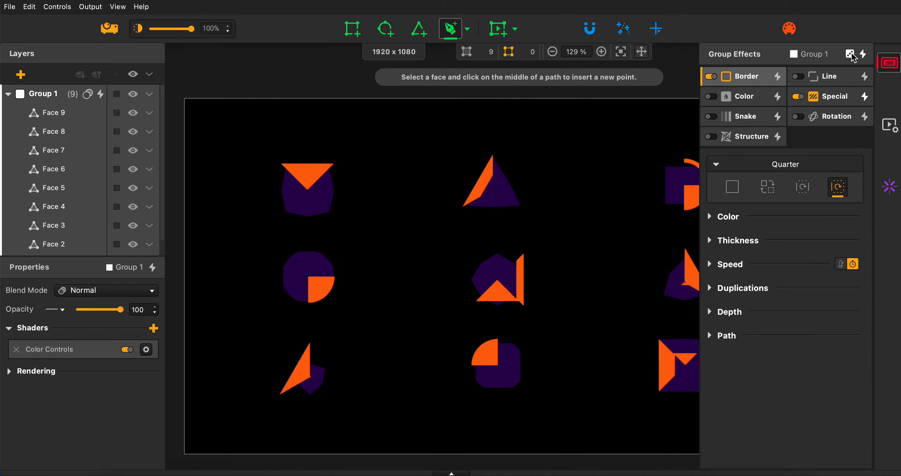
left_click(850, 55)
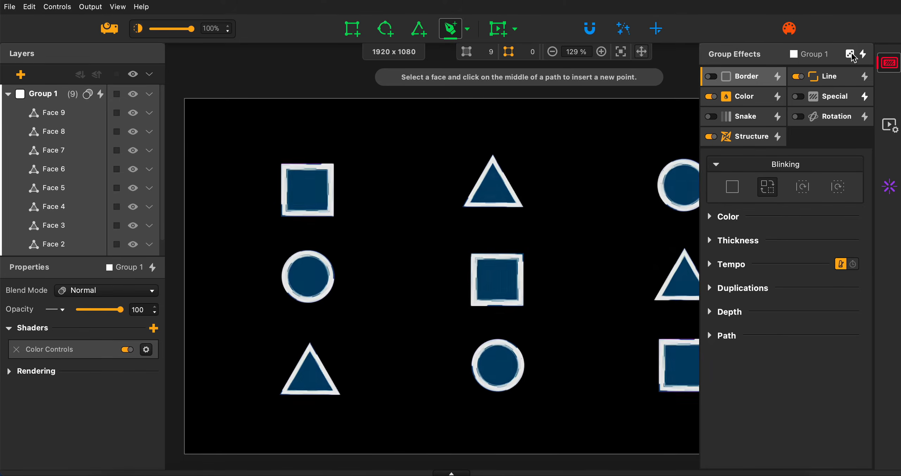
left_click(850, 54)
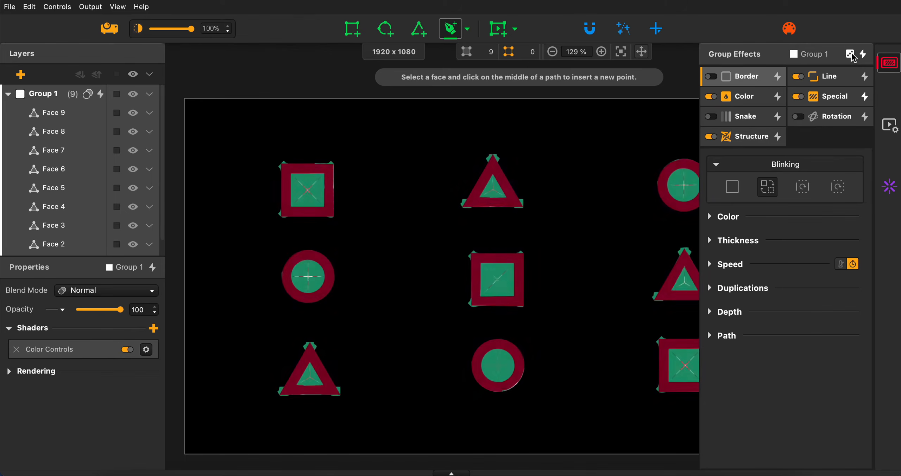
left_click(850, 54)
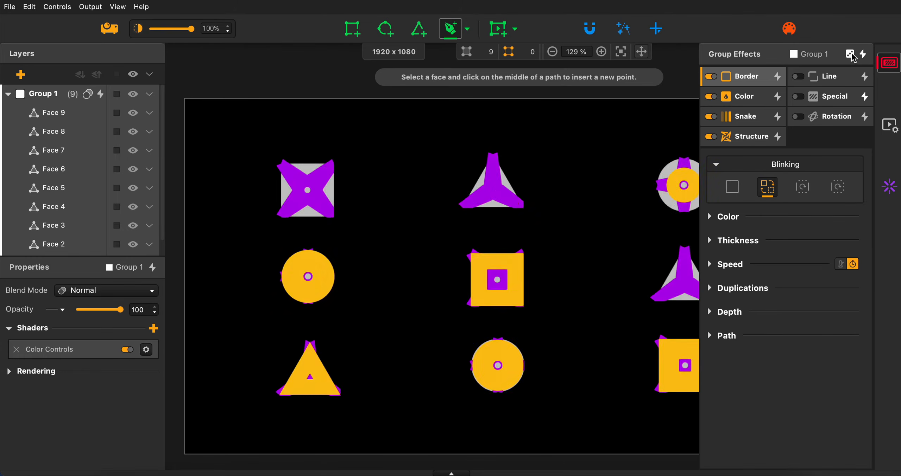
left_click(849, 54)
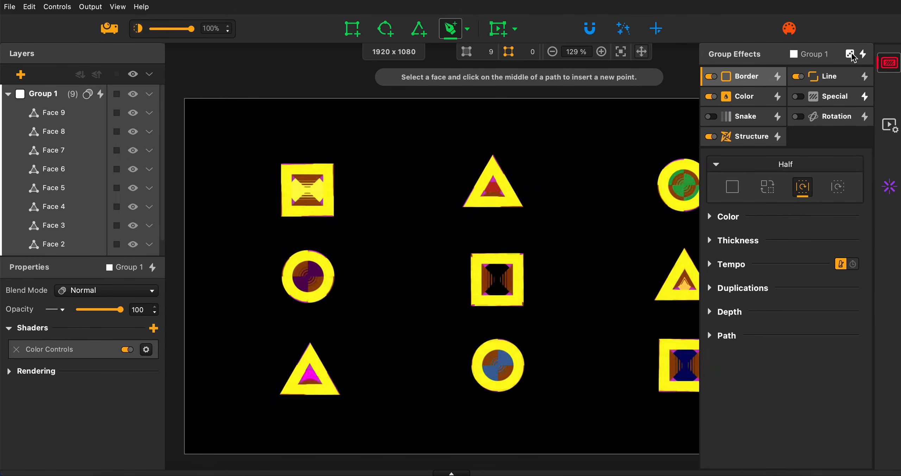
left_click(849, 54)
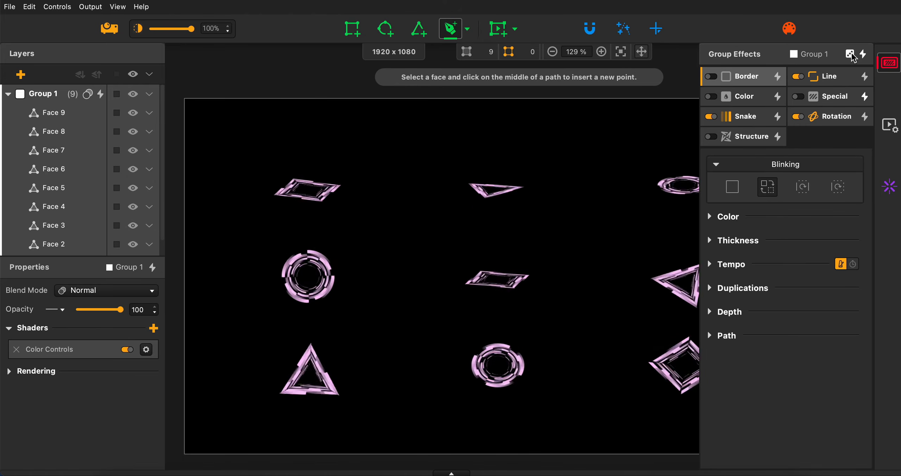
left_click(849, 54)
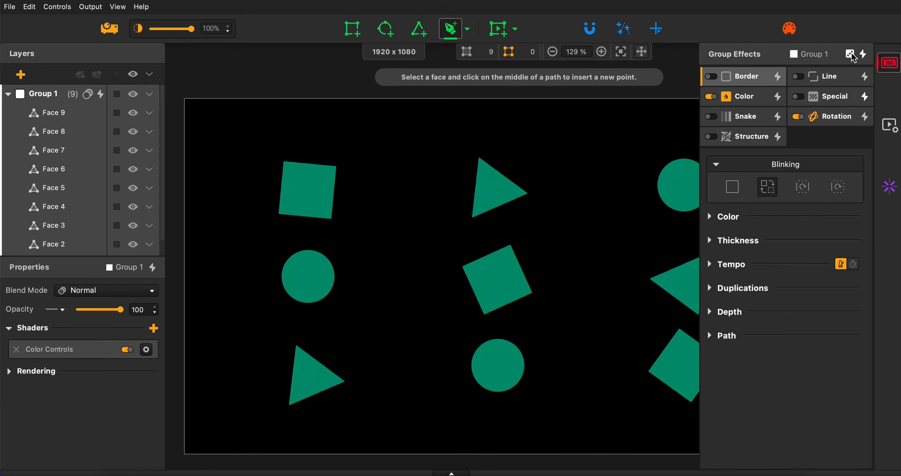
left_click(849, 54)
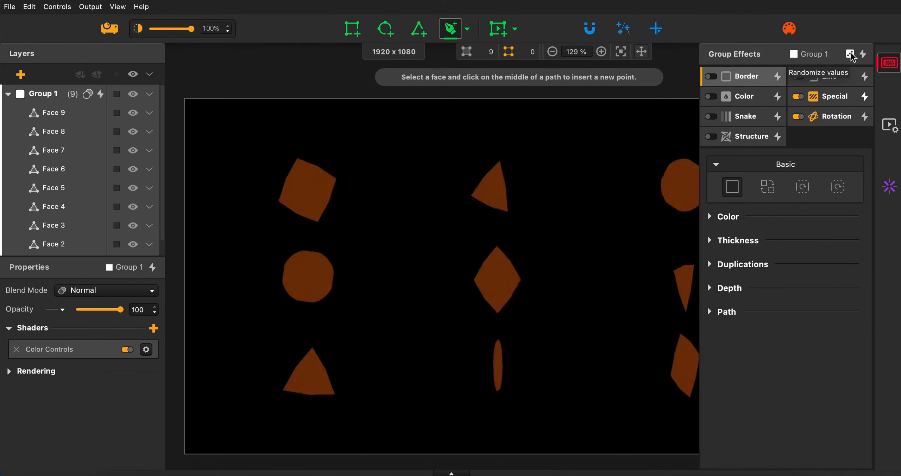
left_click(850, 55)
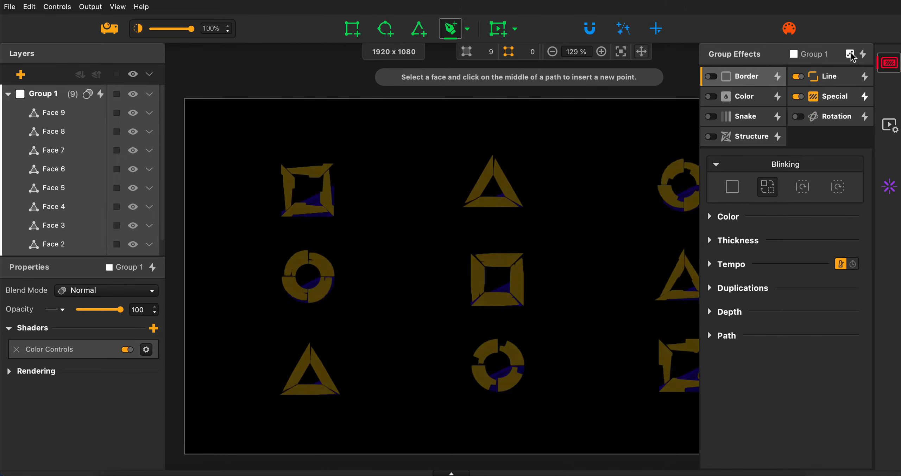
left_click(850, 55)
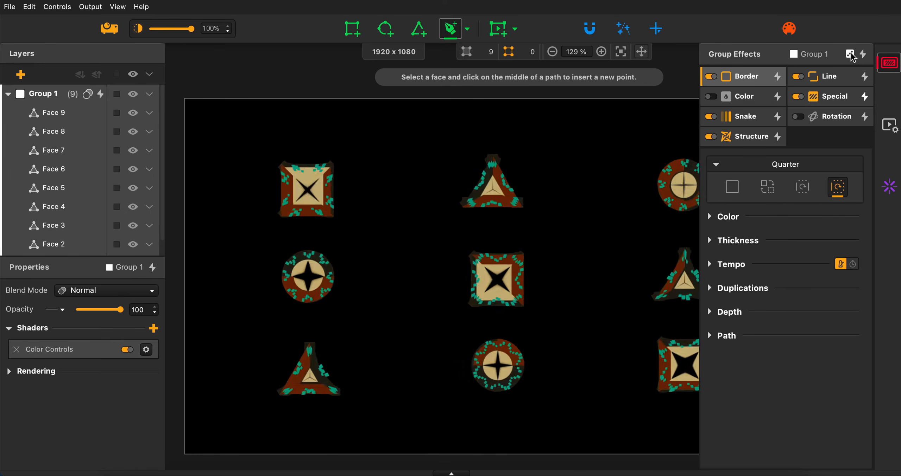
left_click(850, 55)
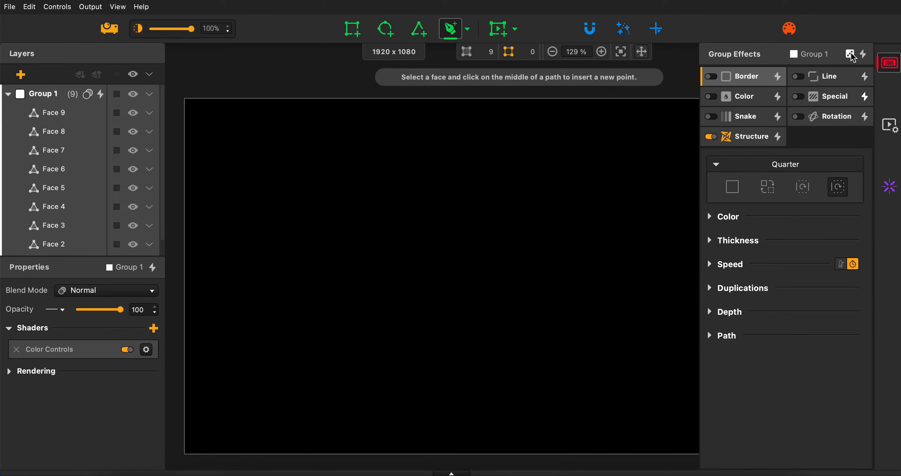
left_click(850, 54)
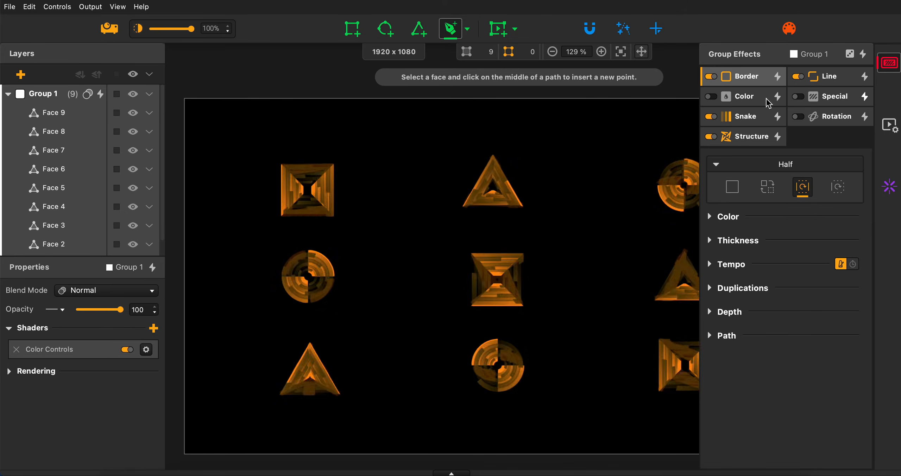
left_click(850, 55)
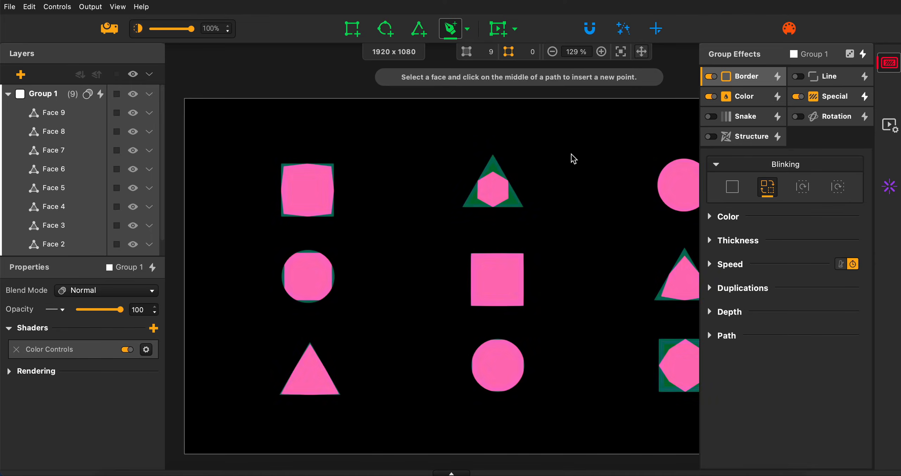
Try Linear Gradient and Diamond Gradient for Group 1's Color effect, and choose the last color type that varies per face.
left_click(753, 99)
left_click(785, 190)
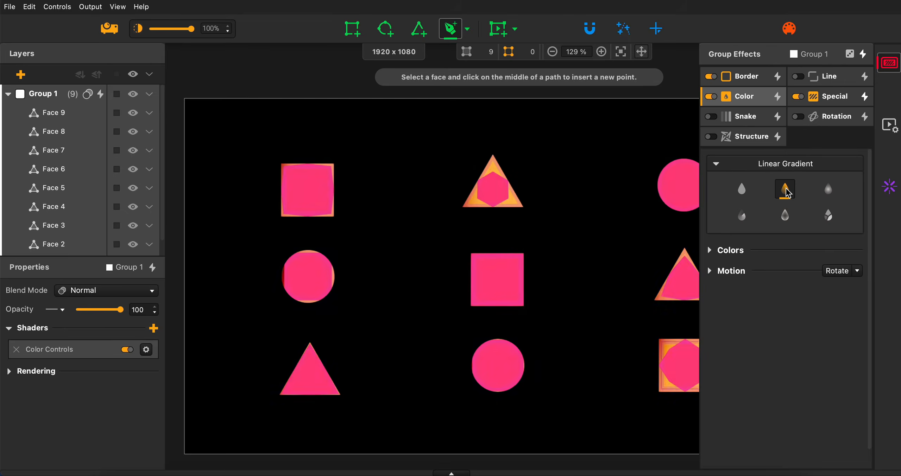
left_click(785, 218)
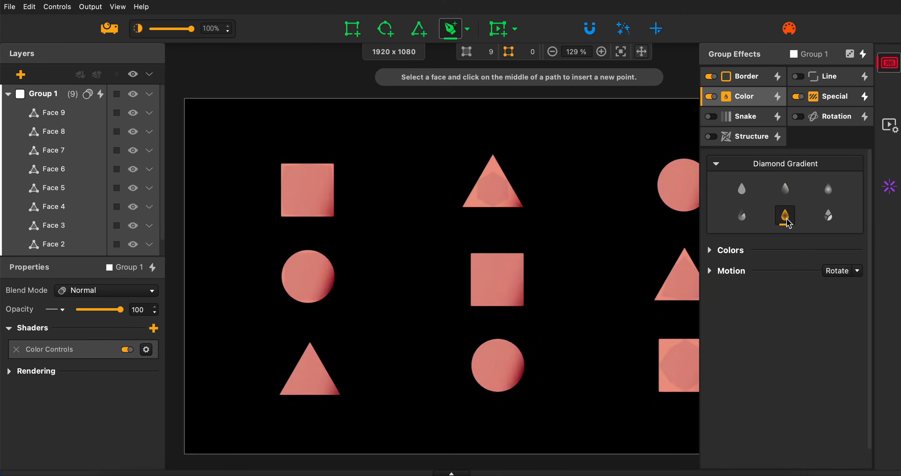
left_click(829, 217)
Set Group 1's Special effect to Stripes and enable the Line effect.
left_click(824, 102)
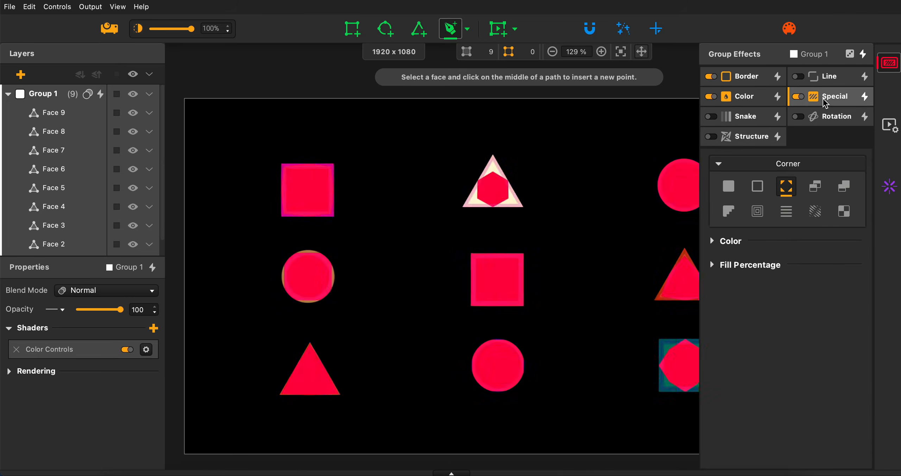
left_click(786, 212)
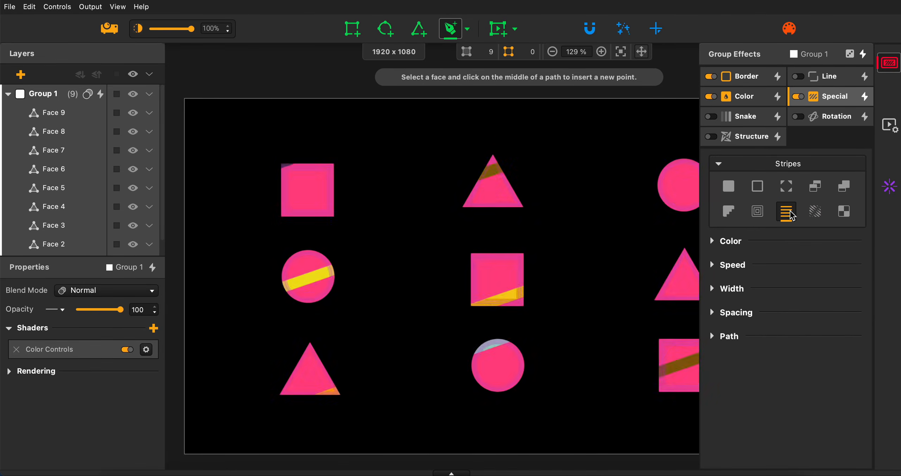
left_click(799, 78)
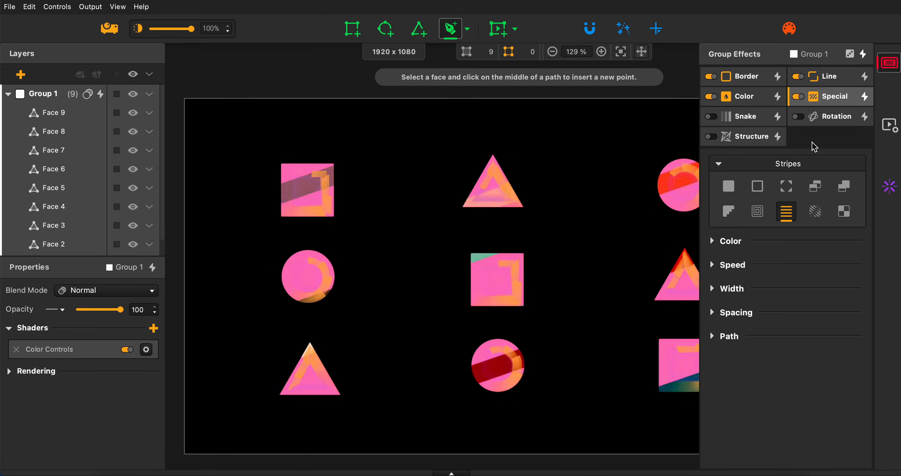
Save Group 1's current effect values as a preset named "Preset de la mort" and close the preset manager.
left_click(864, 56)
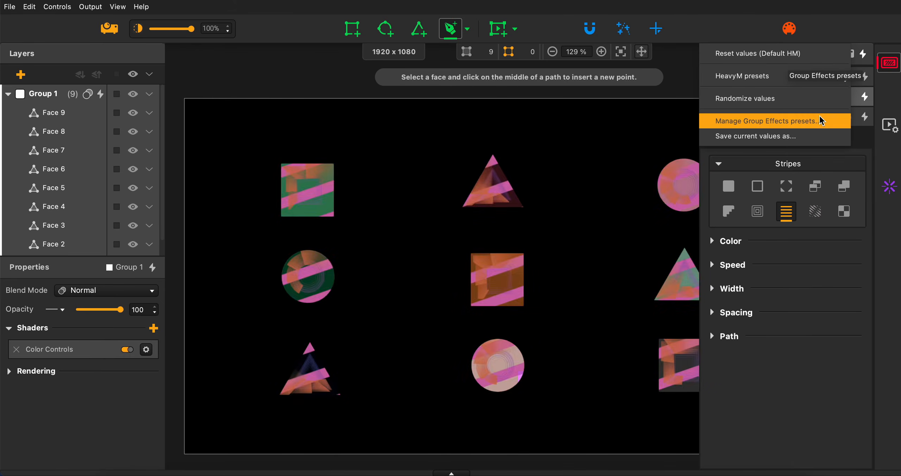
left_click(798, 136)
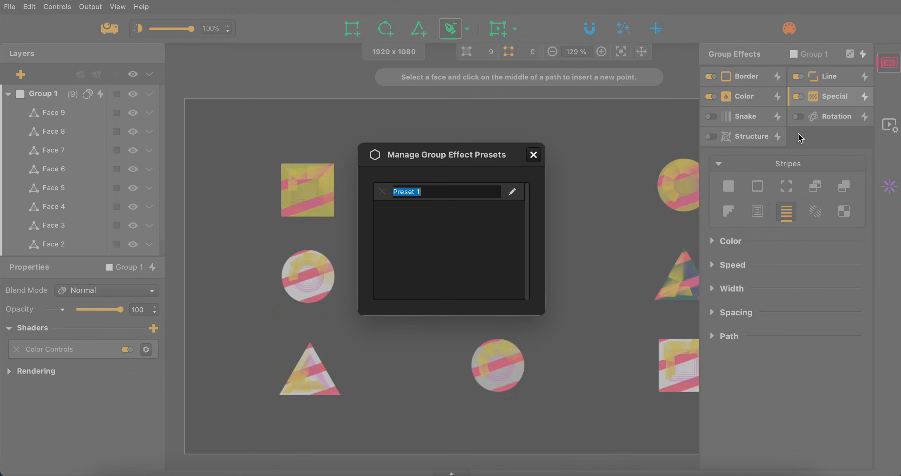
type("P")
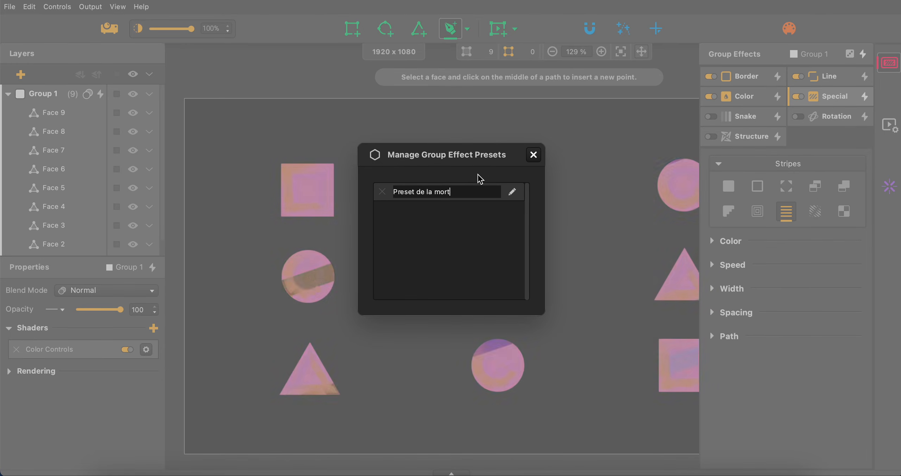
key("Return")
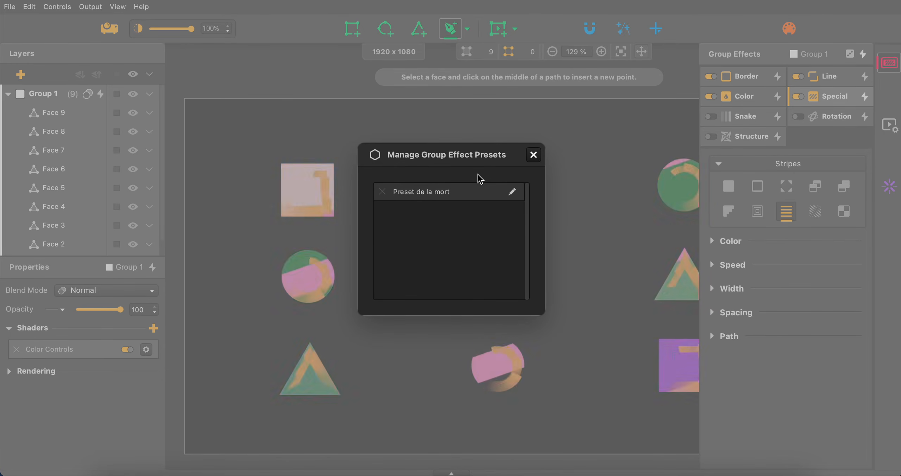
left_click(533, 154)
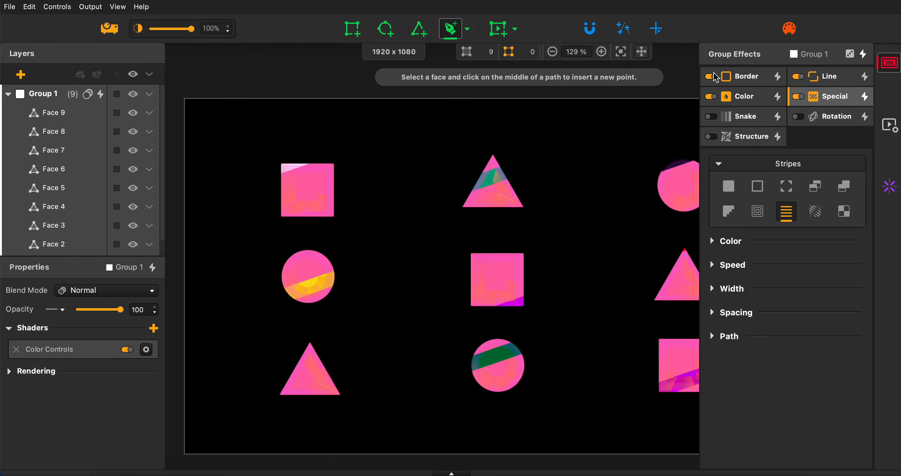
Randomize Group 1's effects until Border, Line and Special with Swipe (global) are active, and preview Preset de la mort.
left_click(863, 55)
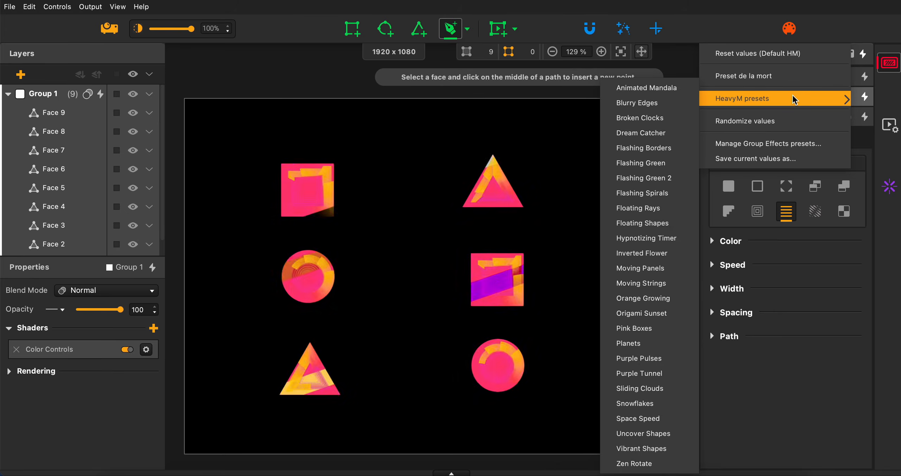
left_click(844, 59)
left_click(849, 55)
left_click(850, 54)
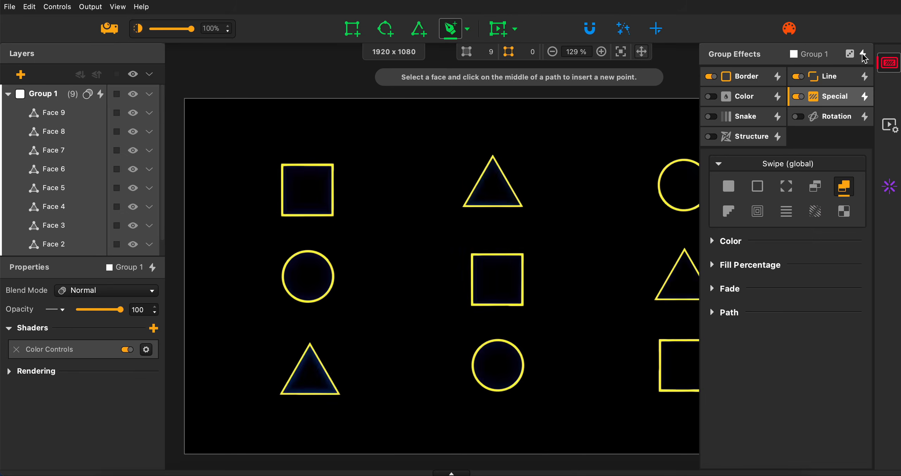
left_click(862, 55)
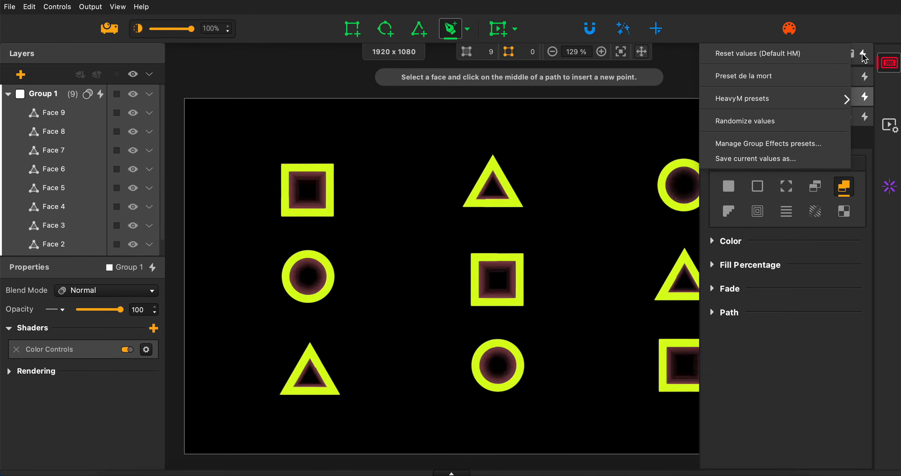
left_click(809, 80)
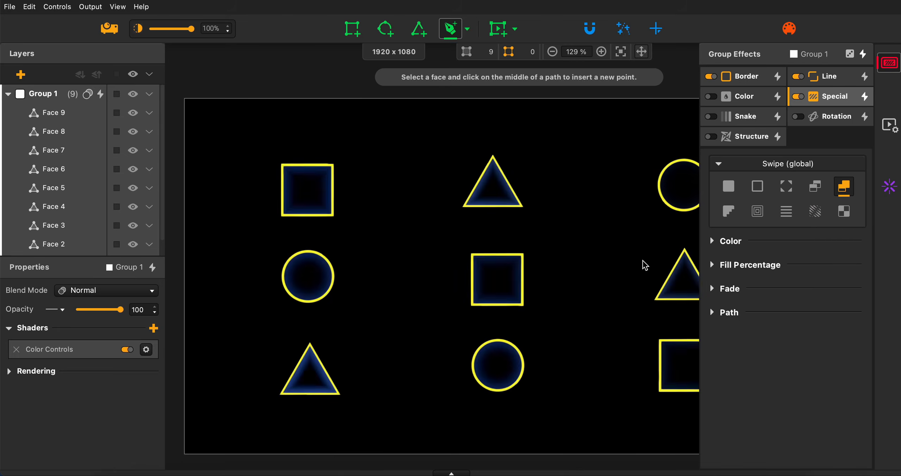
Save the randomized effect values as a second group preset named "Preset random cool" and close the preset manager.
left_click(850, 53)
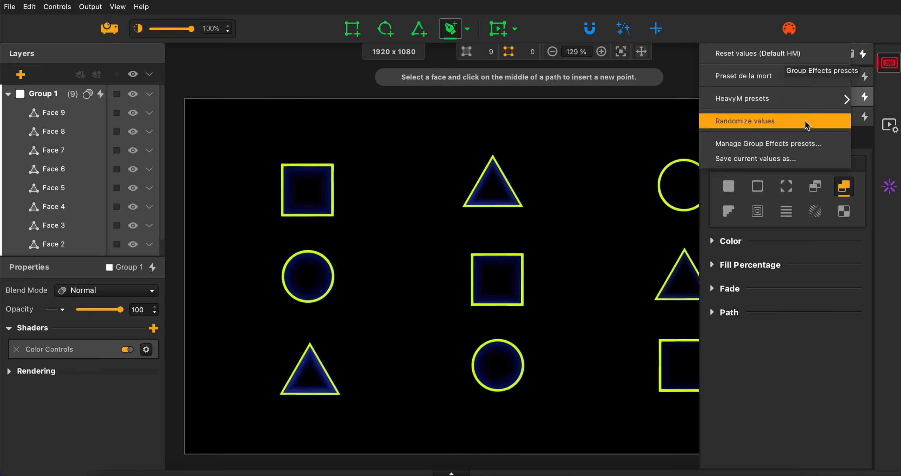
left_click(775, 163)
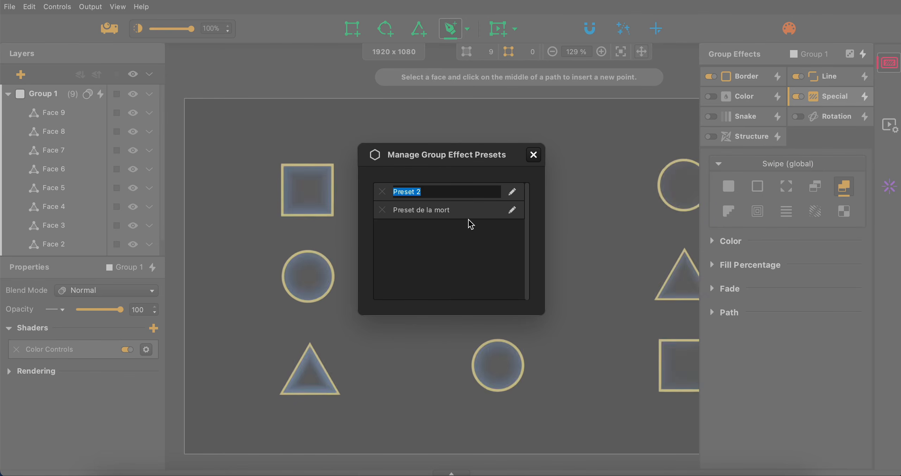
type("Preset")
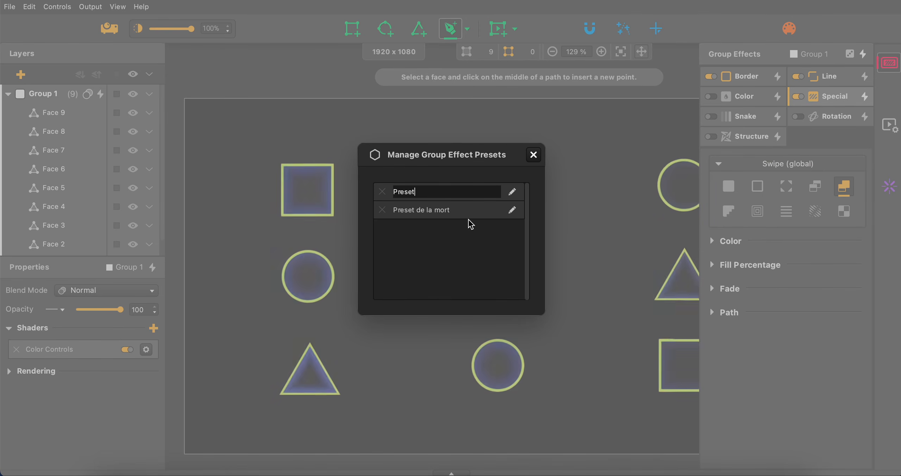
type(" random cool")
key("Return")
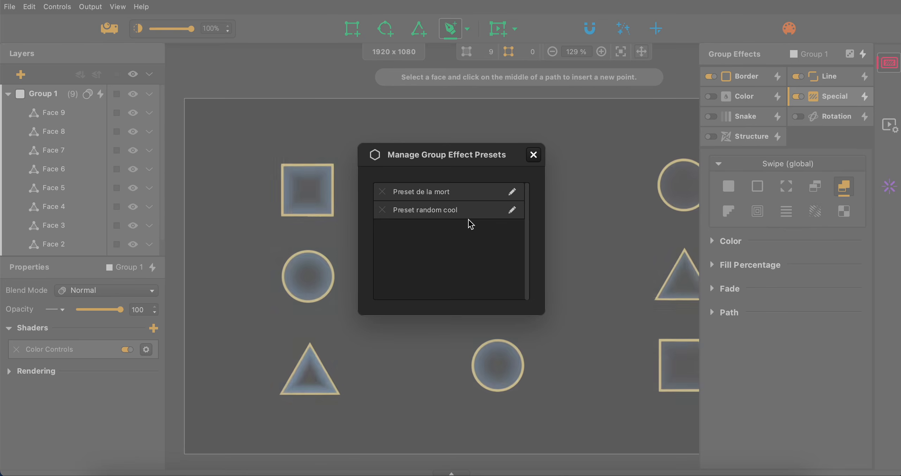
left_click(534, 155)
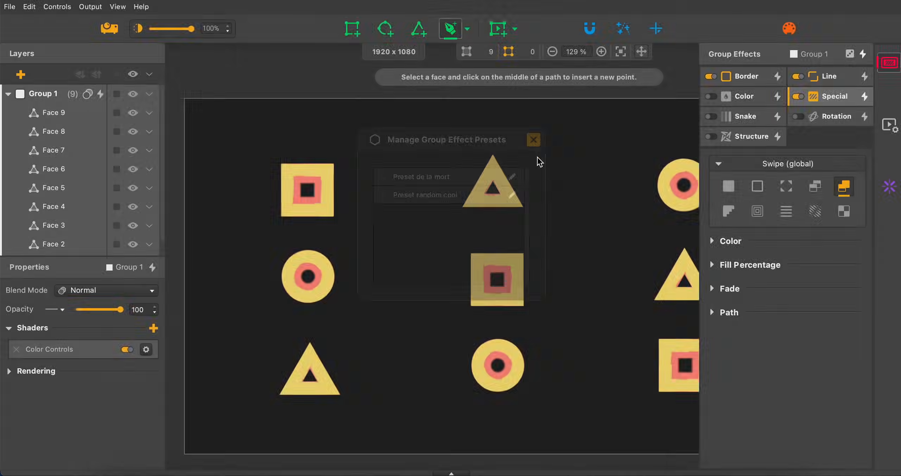
Randomize Group 1's effects again and restore the saved look by applying Preset random cool.
left_click(849, 53)
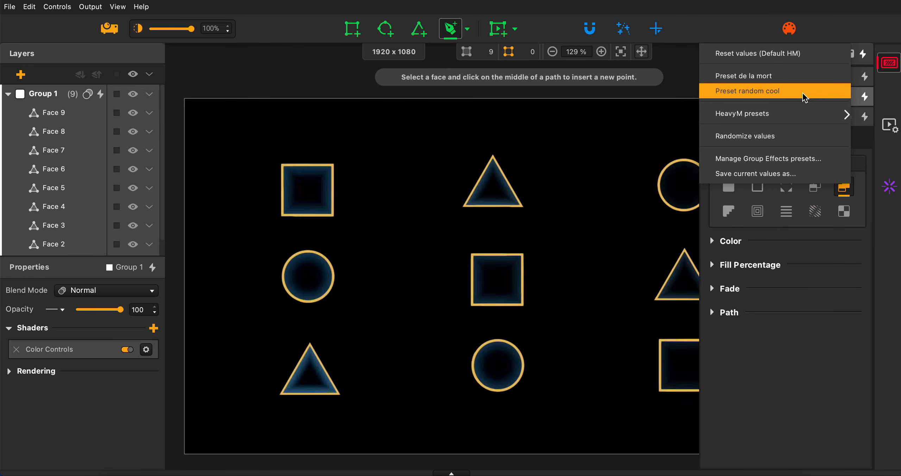
left_click(804, 76)
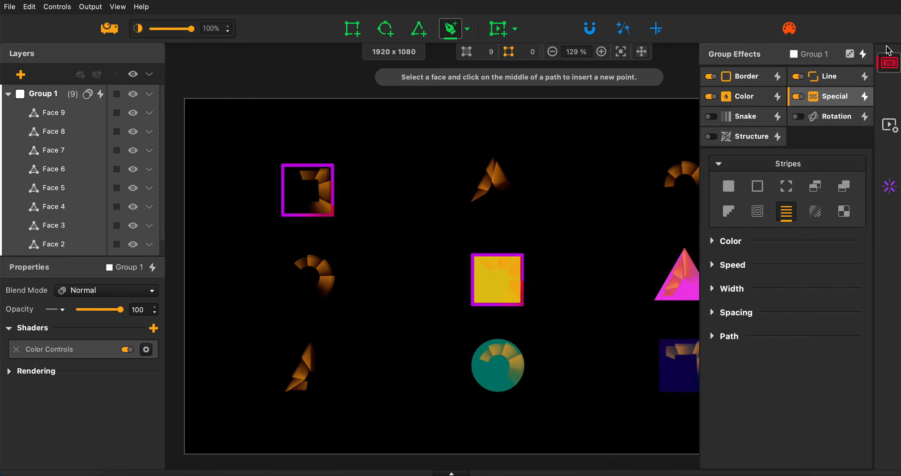
left_click(850, 56)
left_click(850, 55)
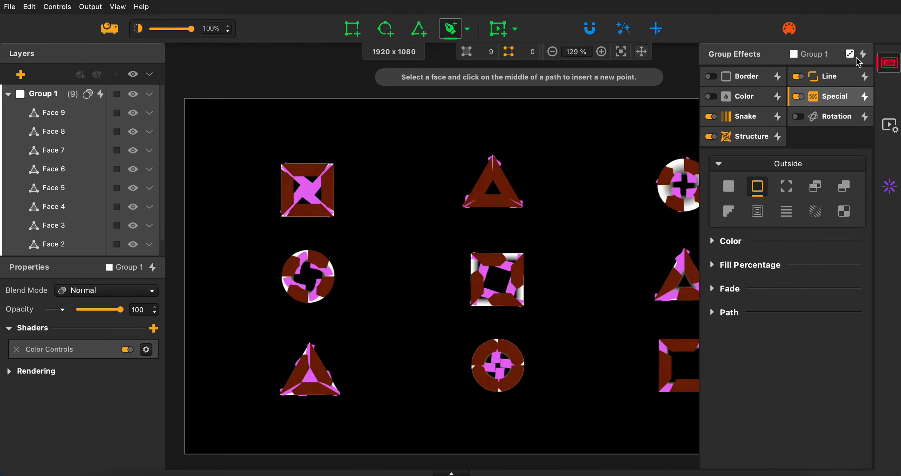
left_click(853, 57)
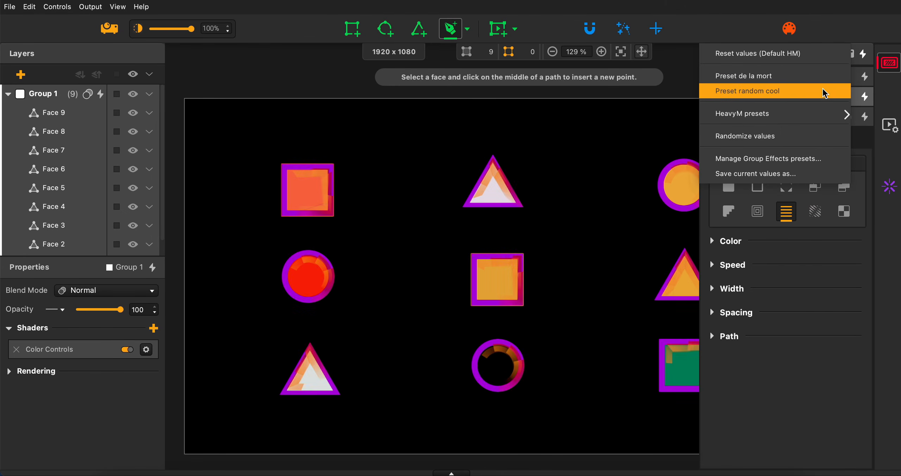
left_click(809, 91)
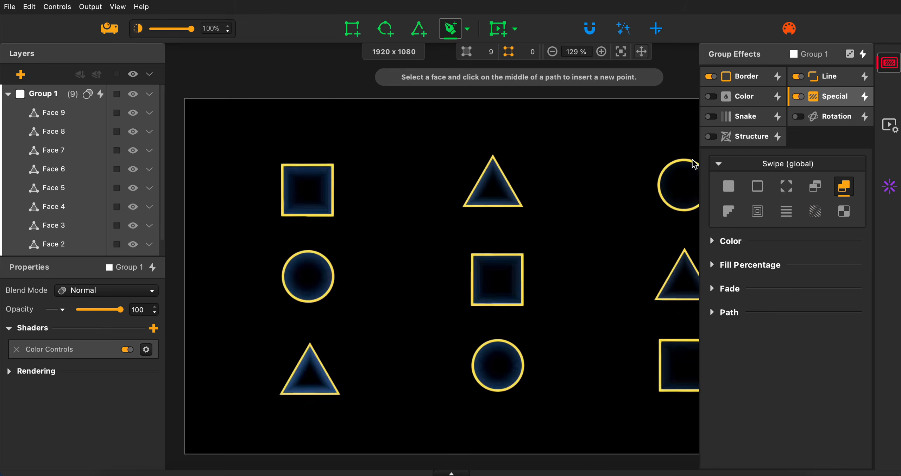